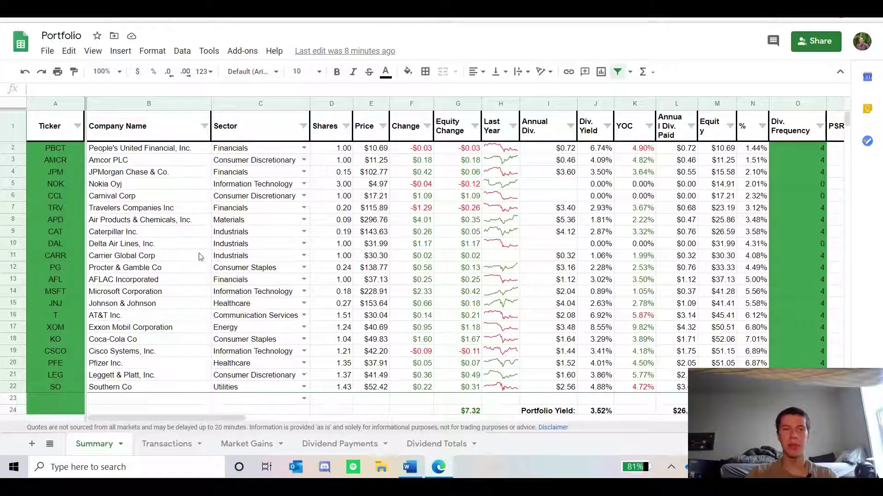
- Inspect B2's GOOGLEFINANCE(A2, "name") formula that fills in the company name
click(137, 152)
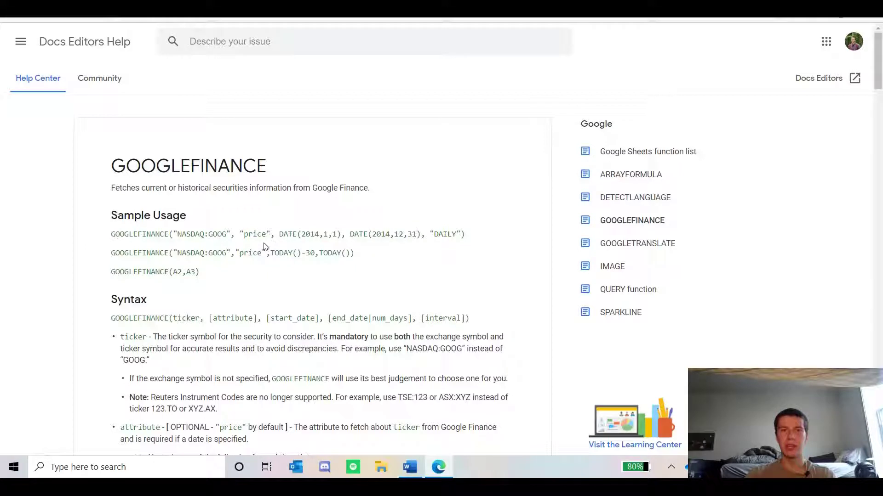
- Read the GOOGLEFINANCE syntax and attribute list, then go back to the Portfolio spreadsheet
scroll(260, 279, down, 1)
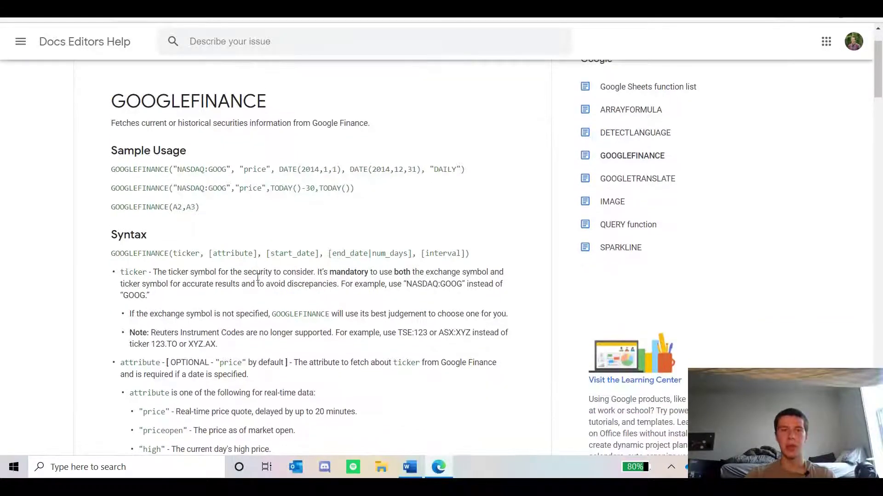
scroll(259, 280, down, 2)
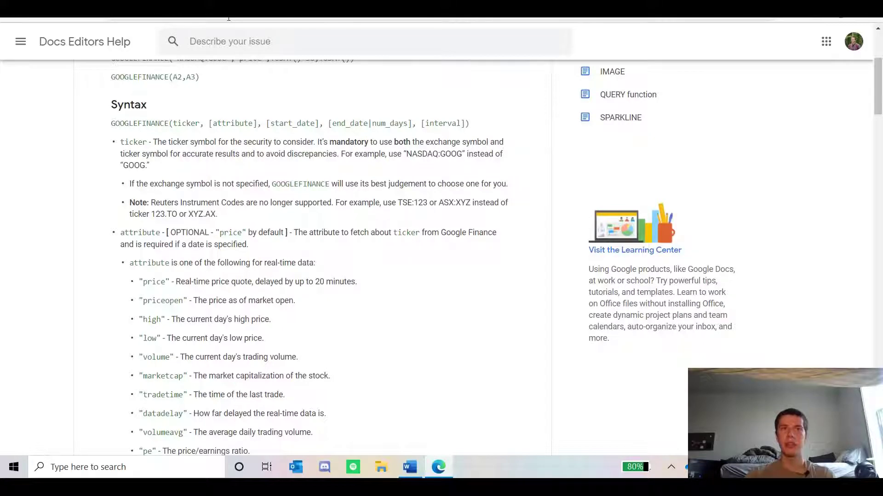
scroll(192, 182, down, 1)
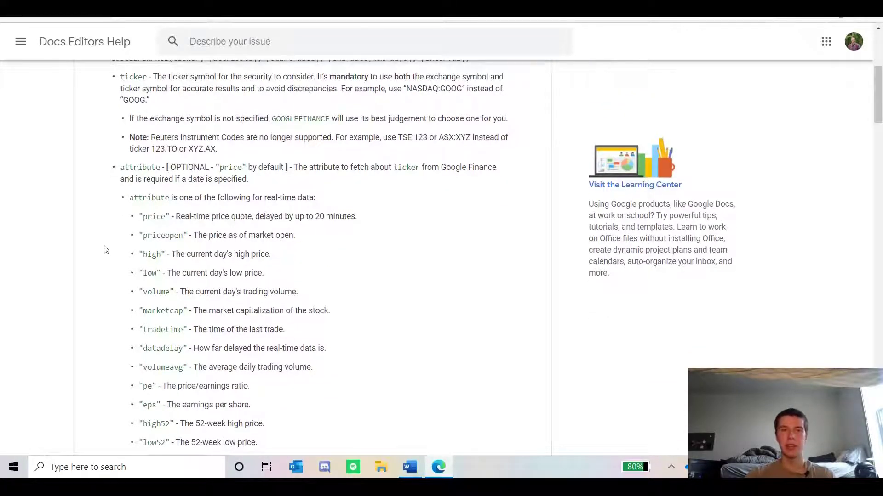
scroll(344, 331, up, 3)
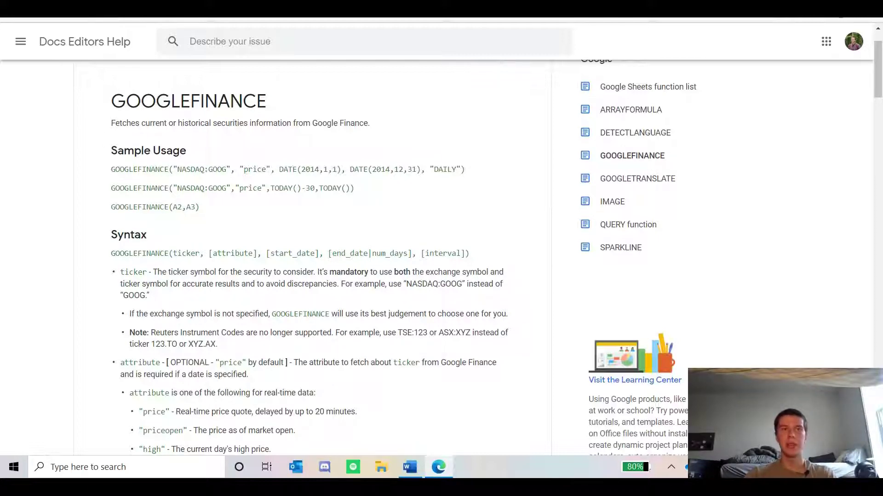
key(ctrl+Tab)
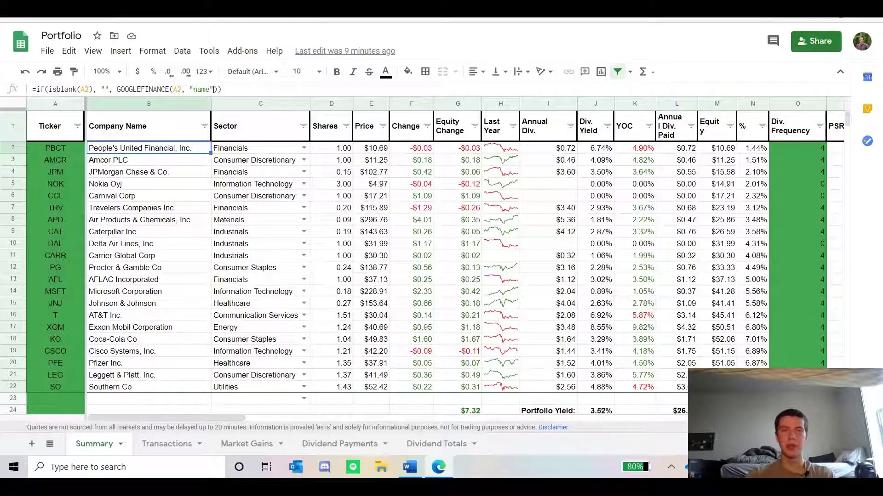
- Select the Financials Sector cell C2 and bring up the Data menu
click(243, 152)
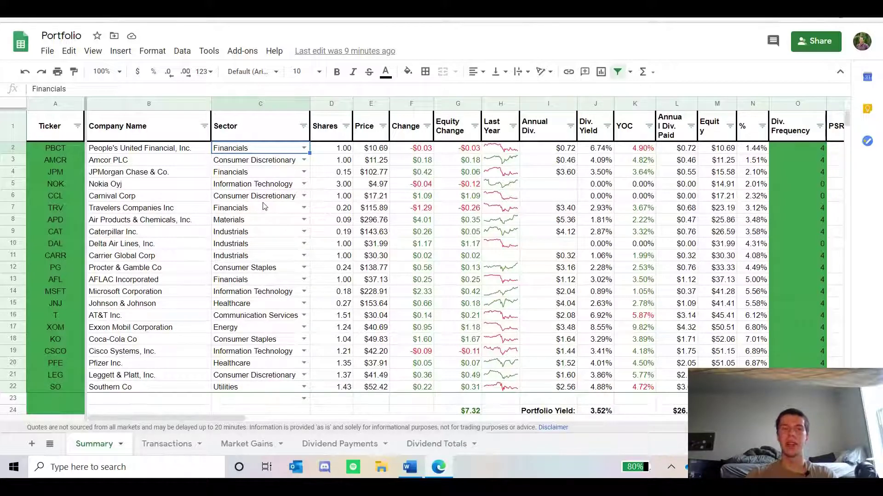
click(184, 52)
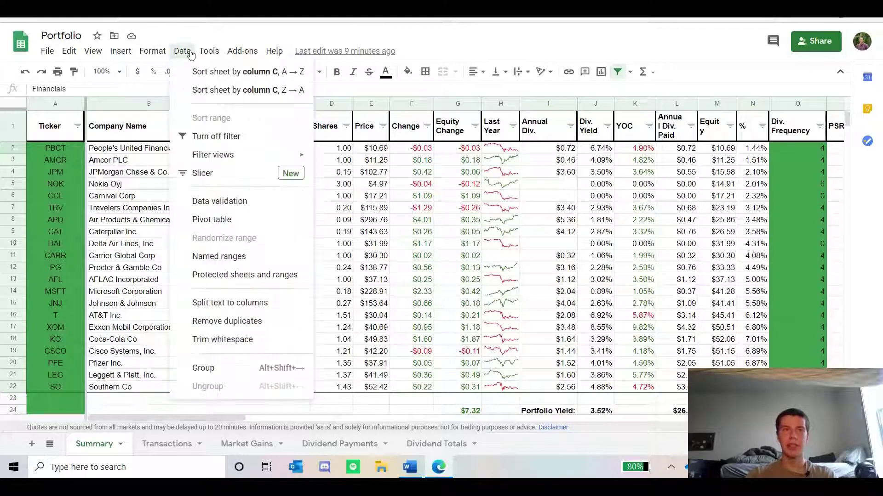
- Save C2's data validation rule with the 'List of items' criterion for sector names
click(239, 202)
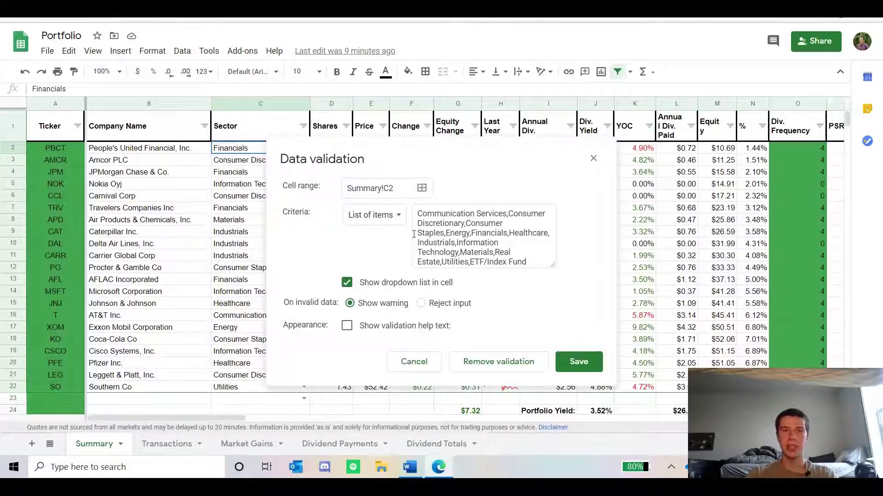
click(396, 216)
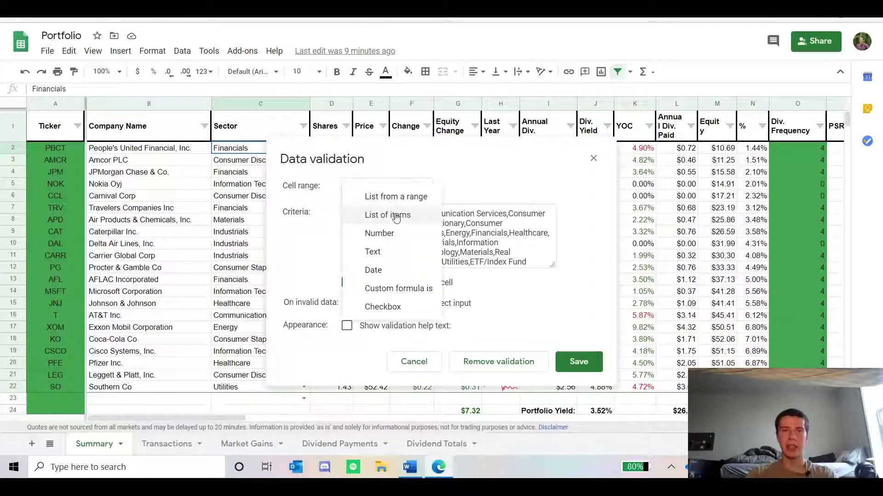
click(397, 216)
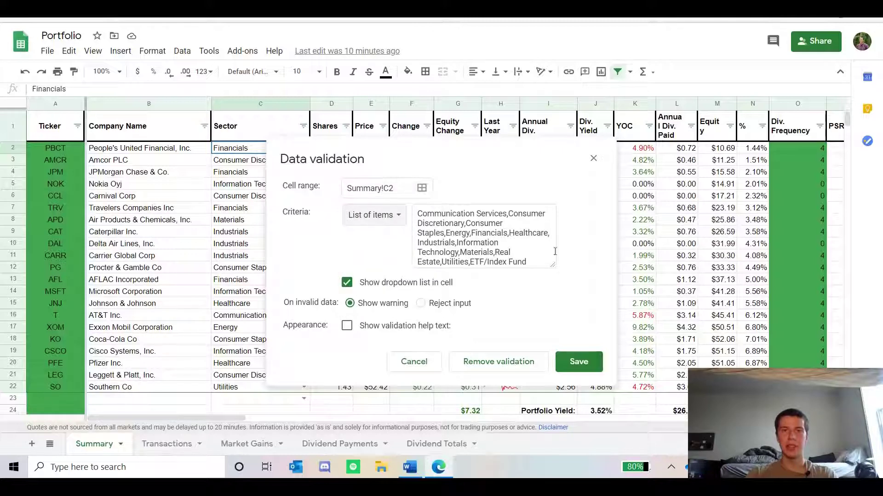
click(576, 363)
- Check the same sector dropdown choices in empty row 23 without picking one
scroll(274, 256, down, 2)
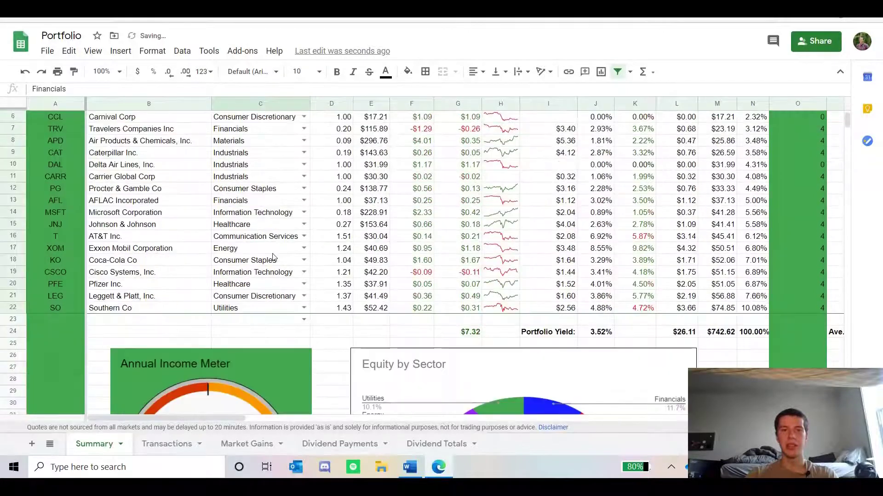
click(304, 322)
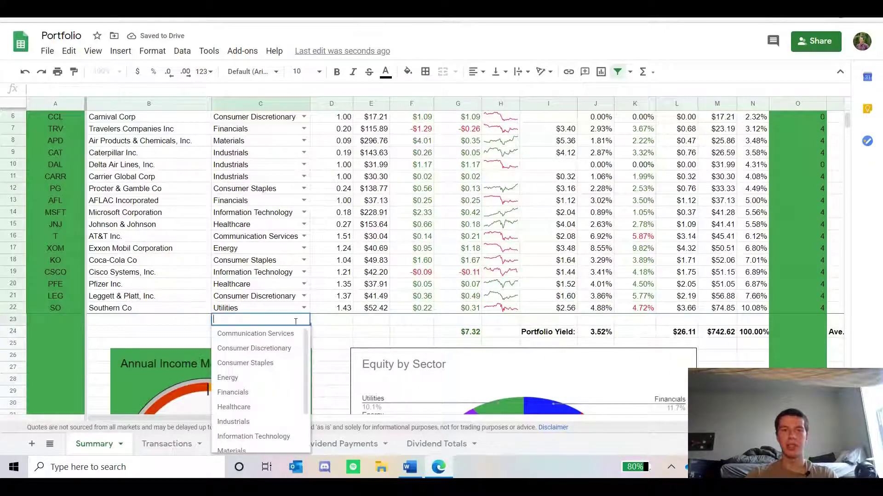
click(191, 323)
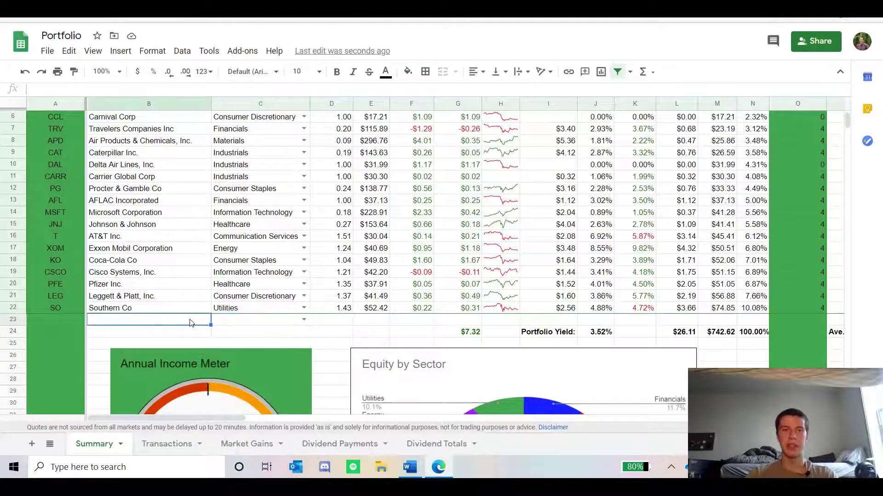
scroll(282, 313, up, 2)
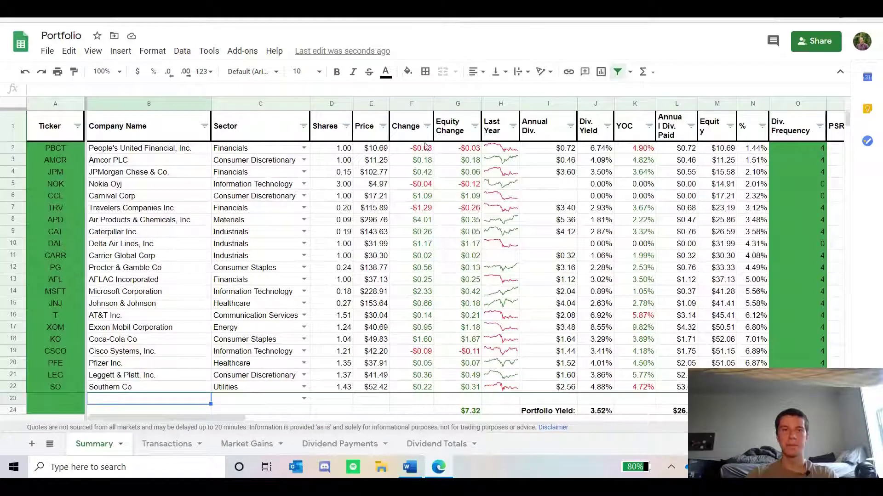
- Review row 2's Shares, Price (googlefinance "price") and Change (googlefinance "change") formulas
click(338, 152)
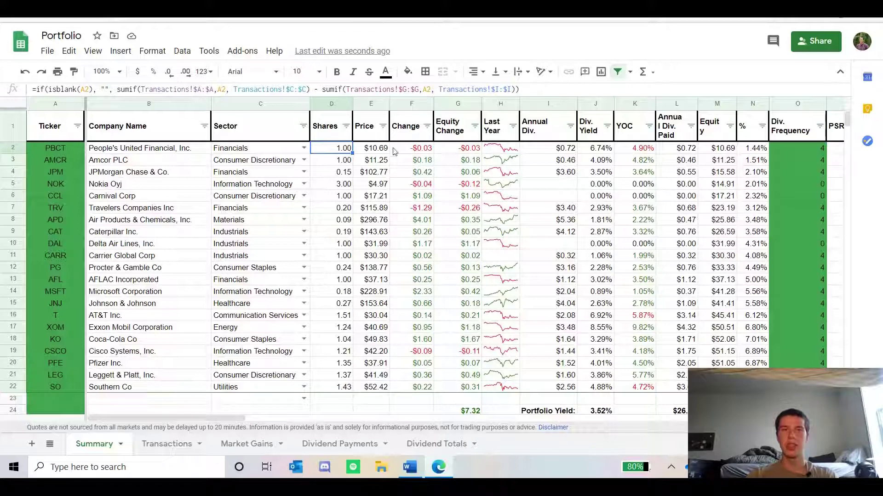
click(373, 150)
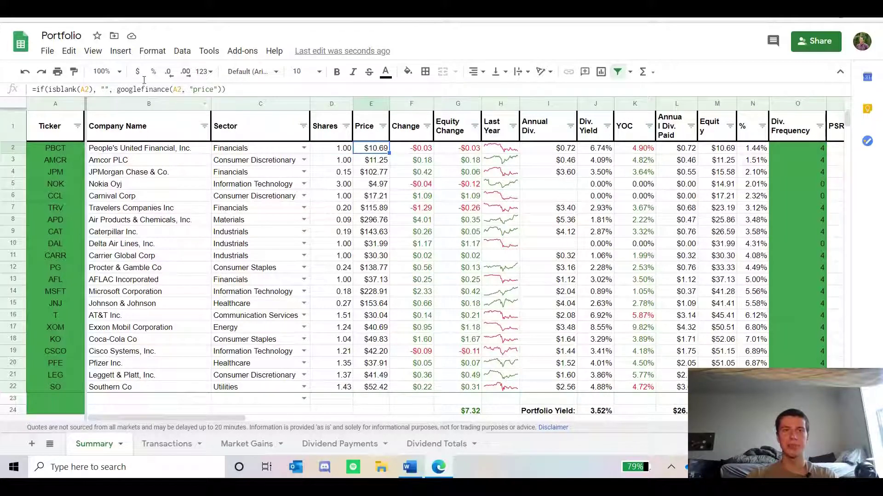
click(415, 150)
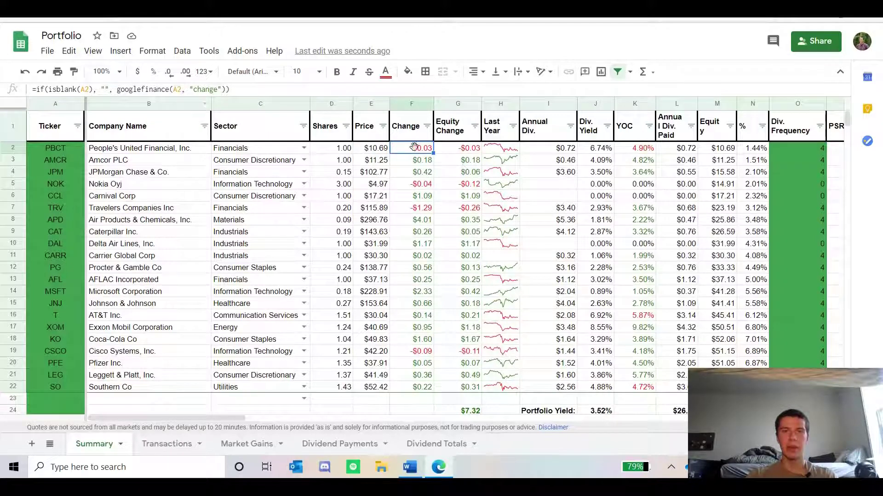
click(152, 51)
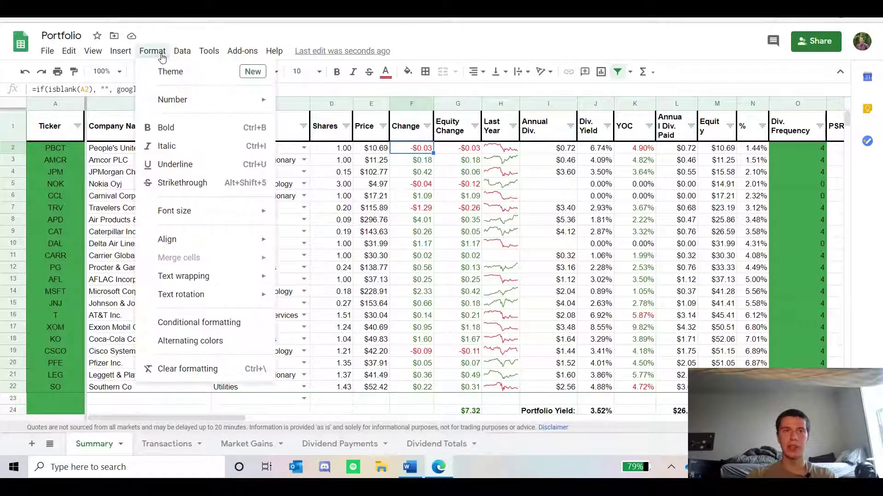
click(209, 323)
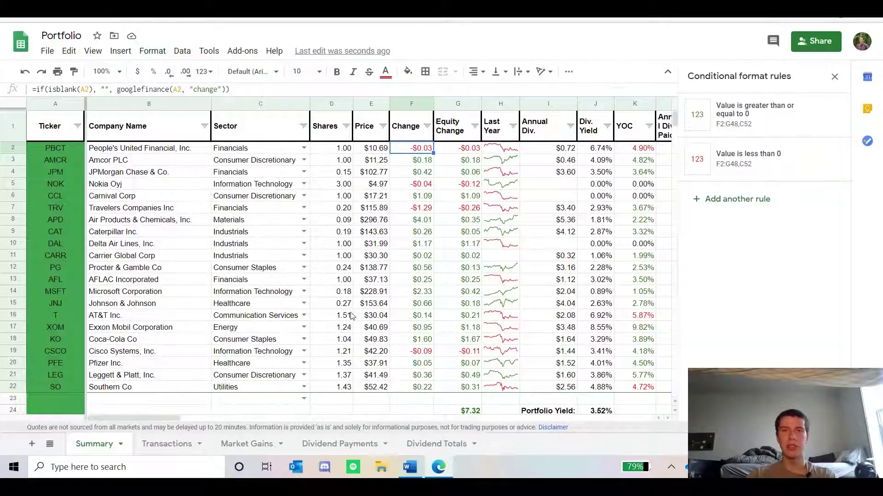
click(775, 116)
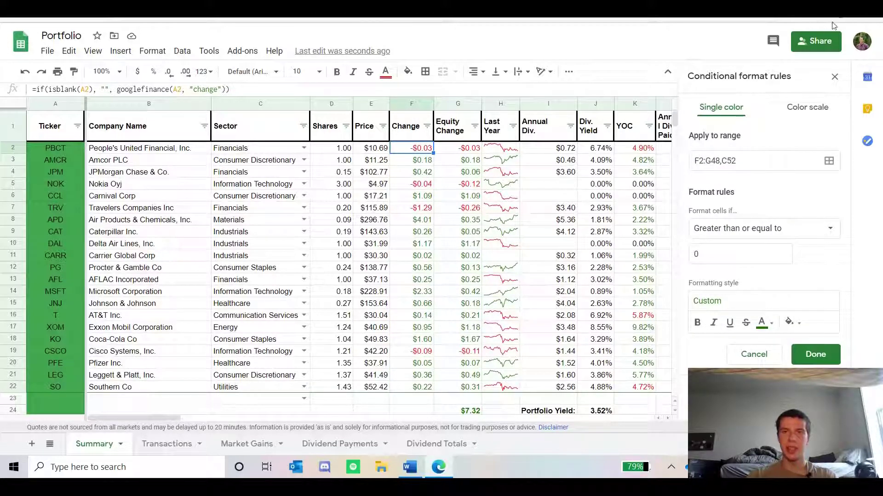
click(835, 76)
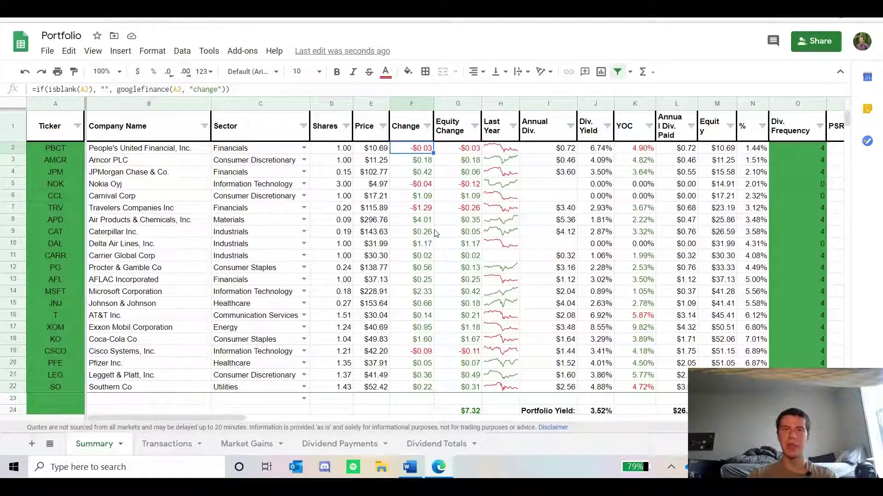
click(457, 150)
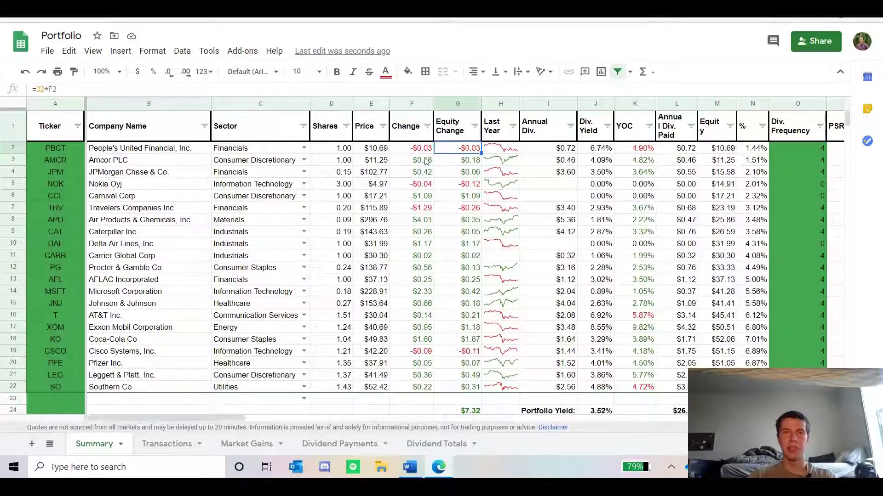
click(505, 152)
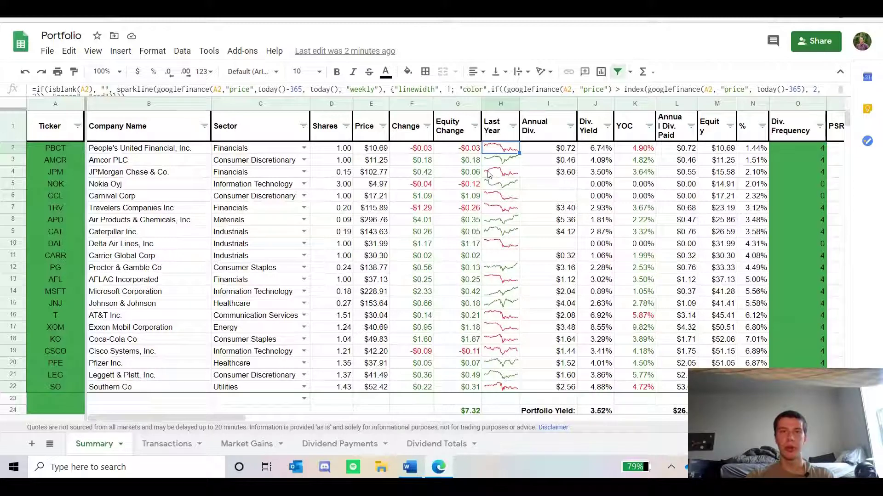
click(556, 153)
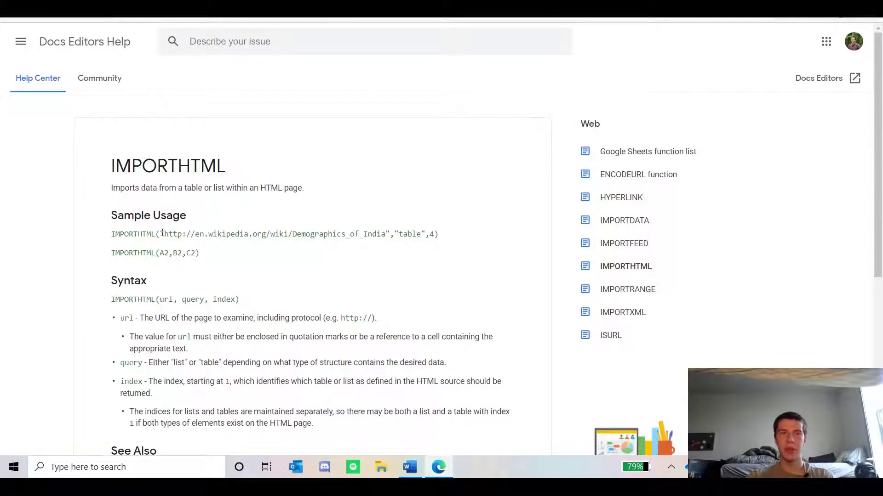
drag(163, 233, 376, 233)
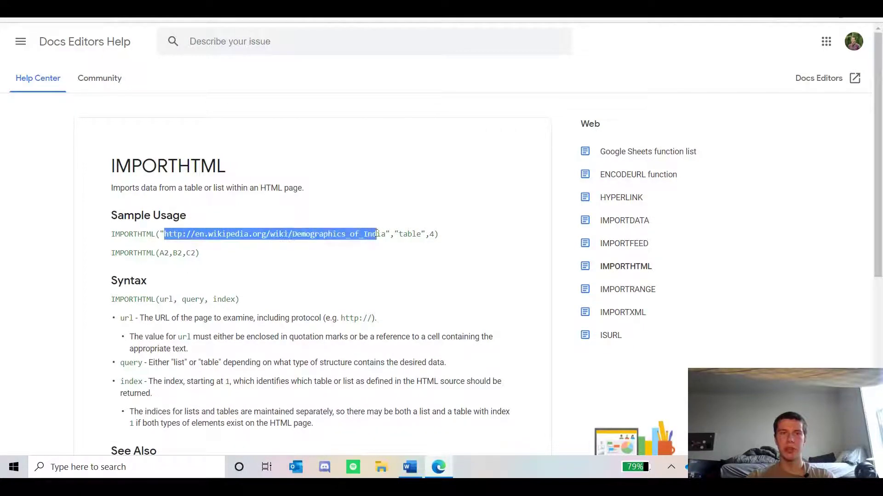
click(377, 234)
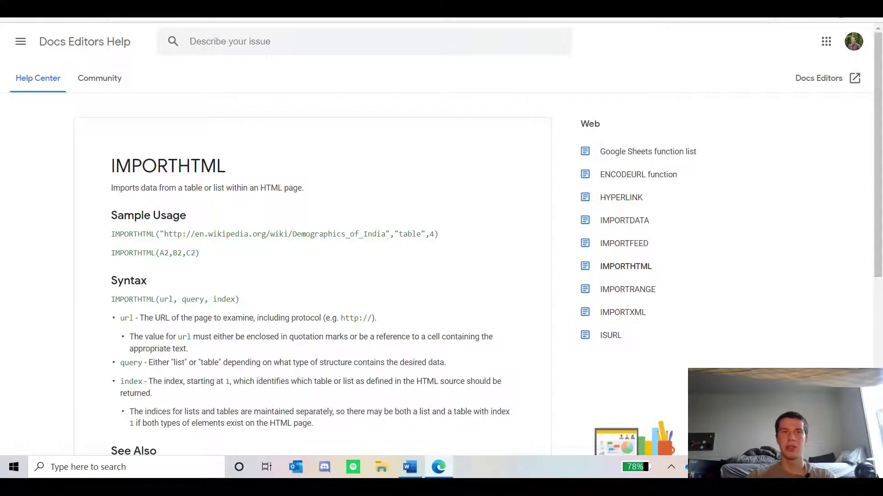
key(ctrl+Tab)
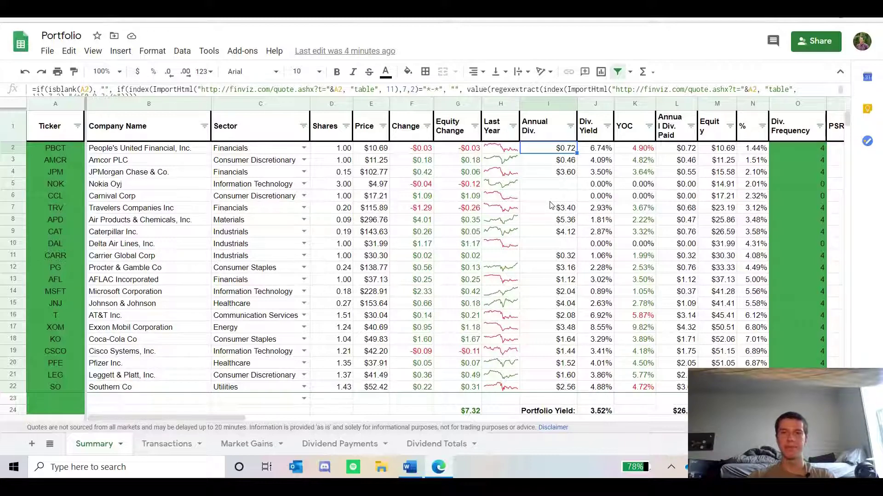
- Show J2's Div. Yield formula =if(isblank(A2), "", I2/E2), giving 6.74%
click(591, 151)
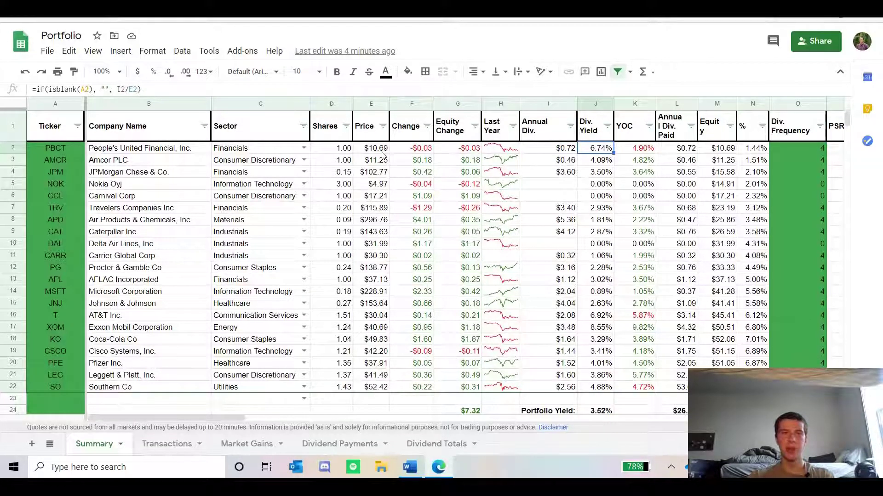
- Review K2's YOC sumif formula and L2's Annual Div. Paid formula I2*D2 ($0.72)
click(629, 152)
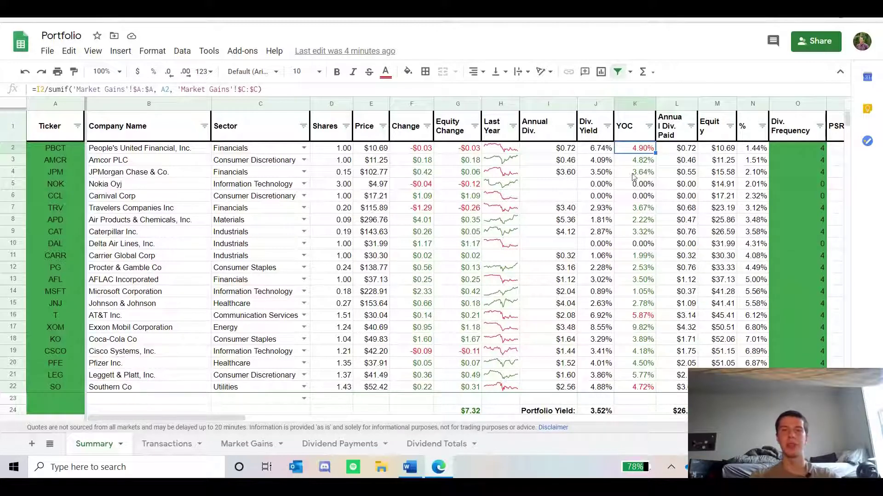
click(681, 151)
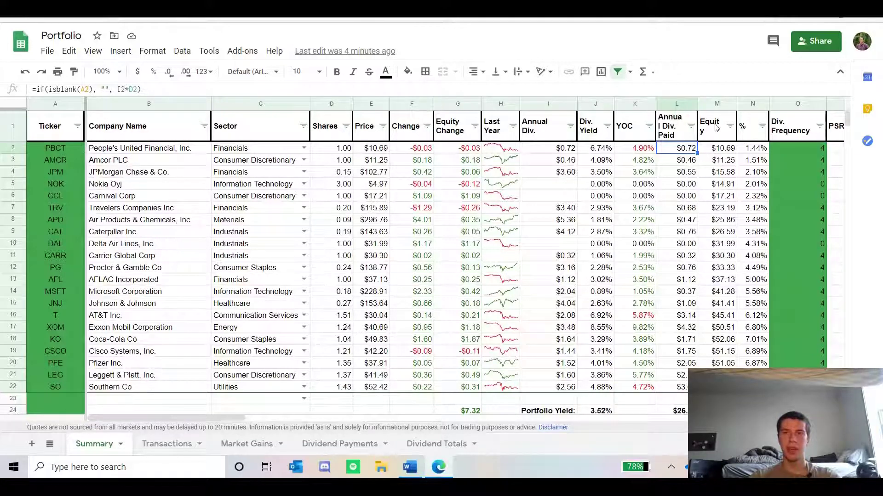
- Review row 2's Equity formula D2*E2 and its portfolio % formula
click(726, 152)
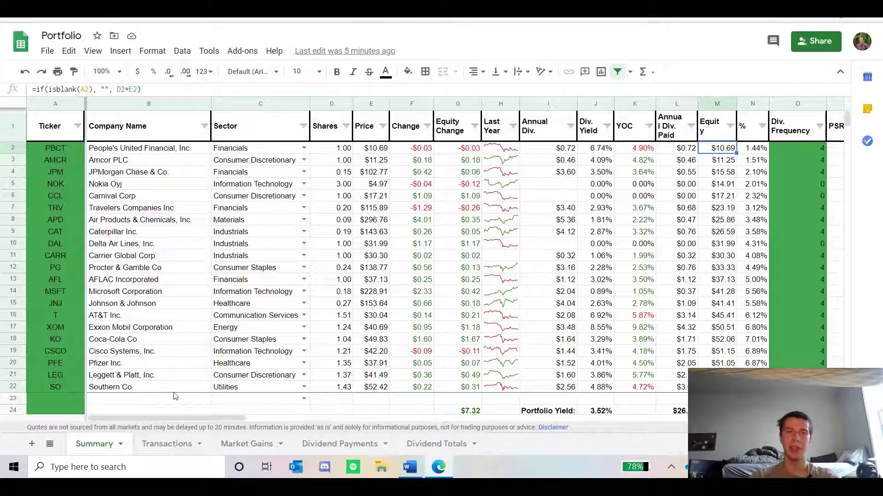
drag(179, 415, 291, 415)
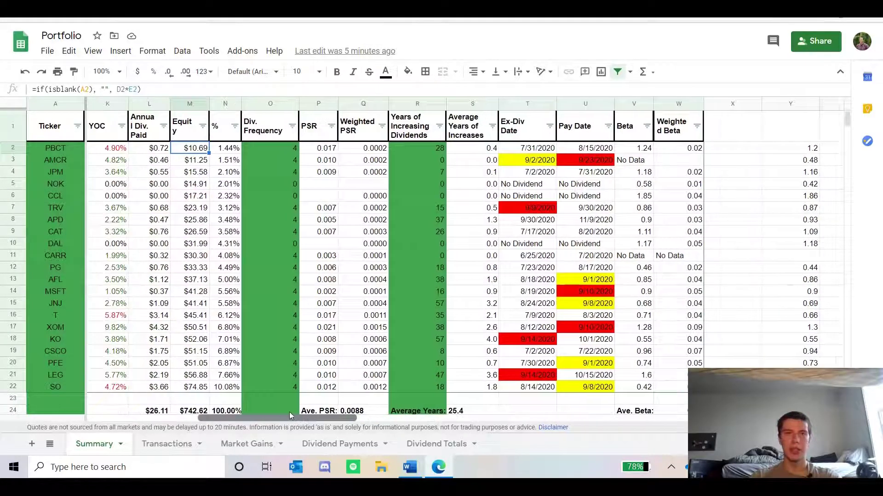
click(229, 152)
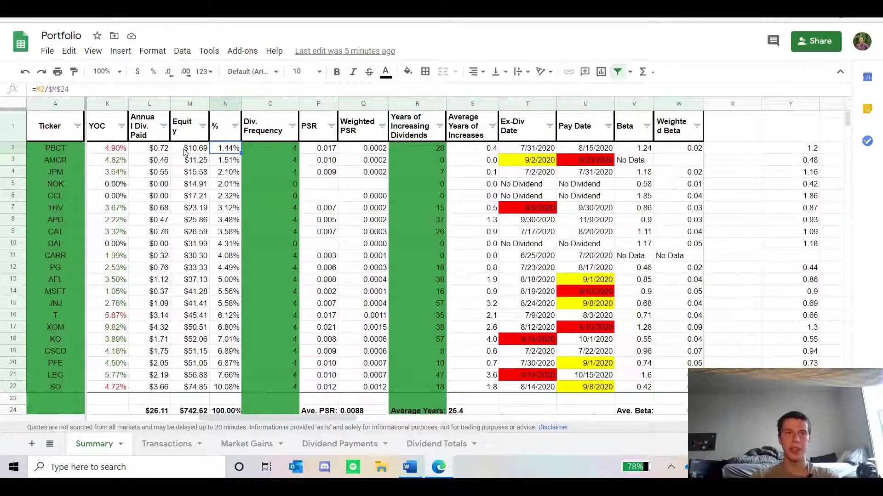
click(185, 152)
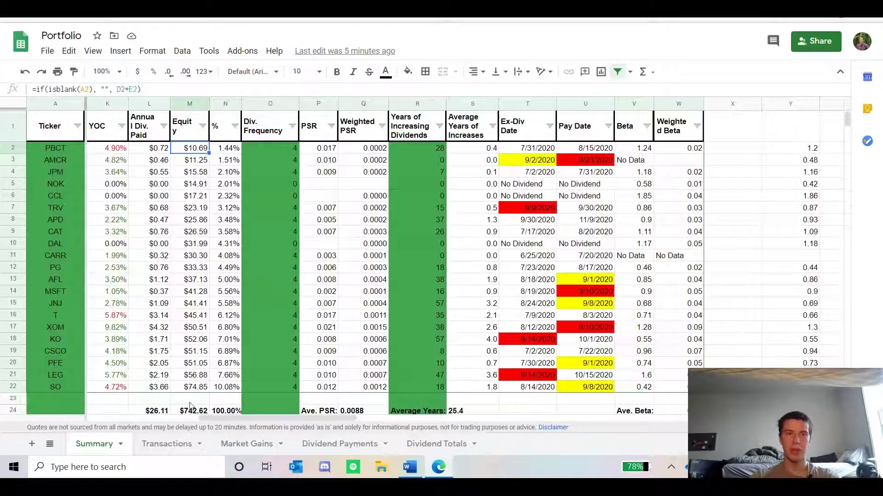
- Confirm Div. Frequency in O2 is a plain entered value of 4
scroll(192, 402, down, 1)
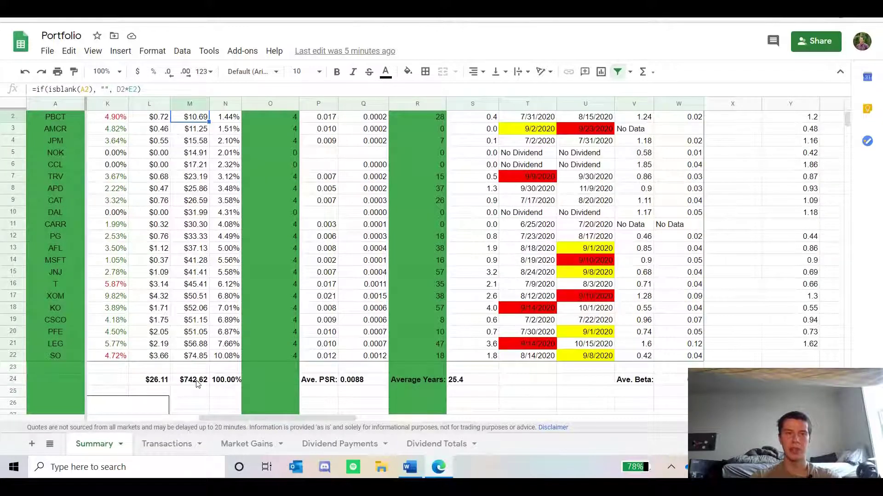
scroll(225, 327, up, 1)
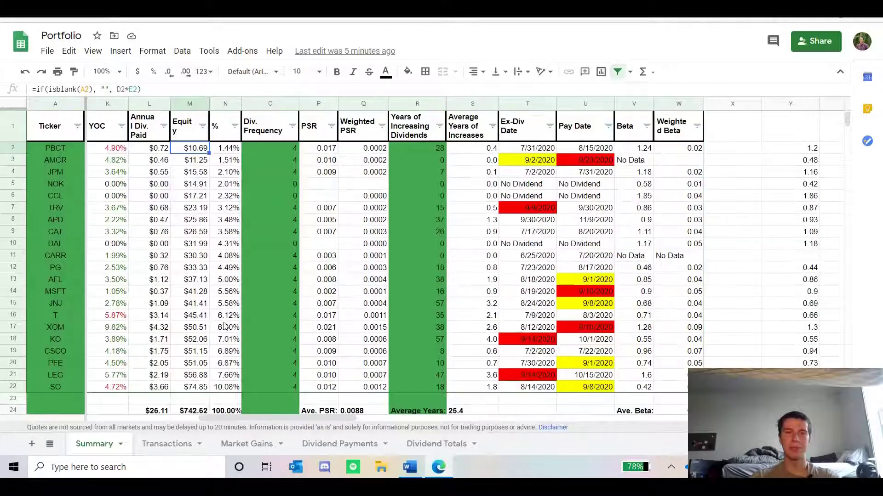
click(271, 147)
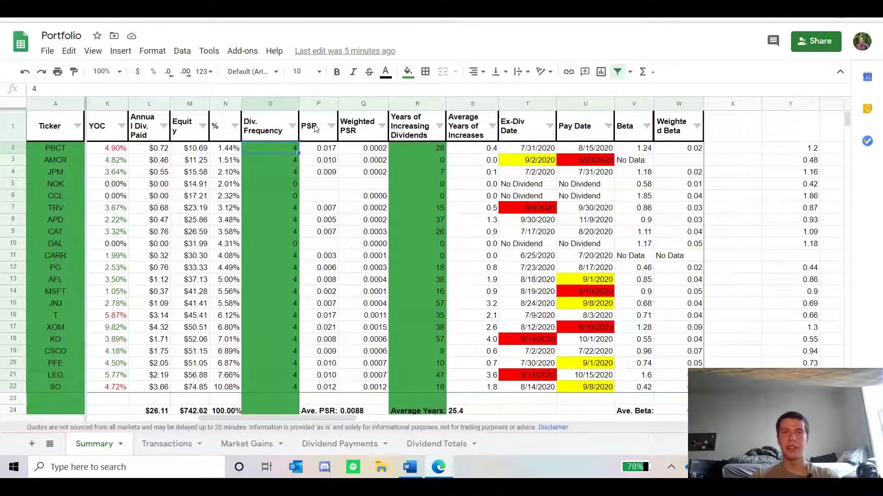
- Show P2's PSR formula I2/O2/E2 (0.017), tracing its Div. Frequency and Price inputs
click(323, 153)
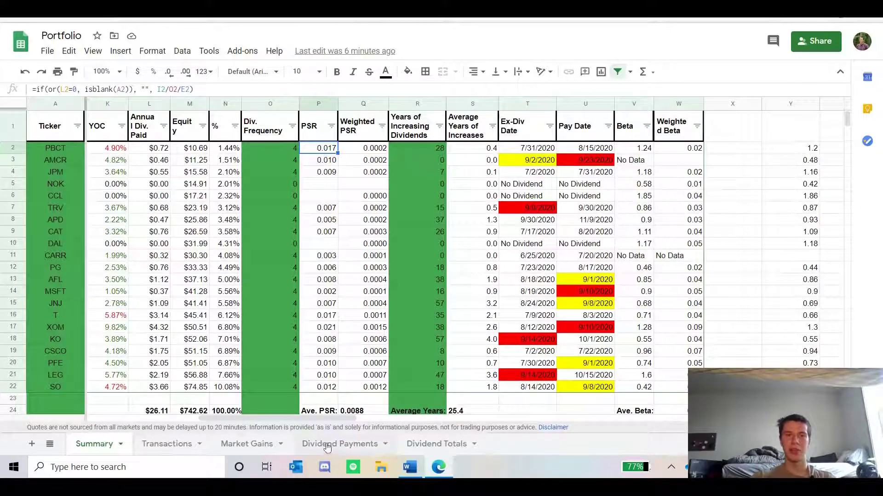
drag(306, 416, 269, 417)
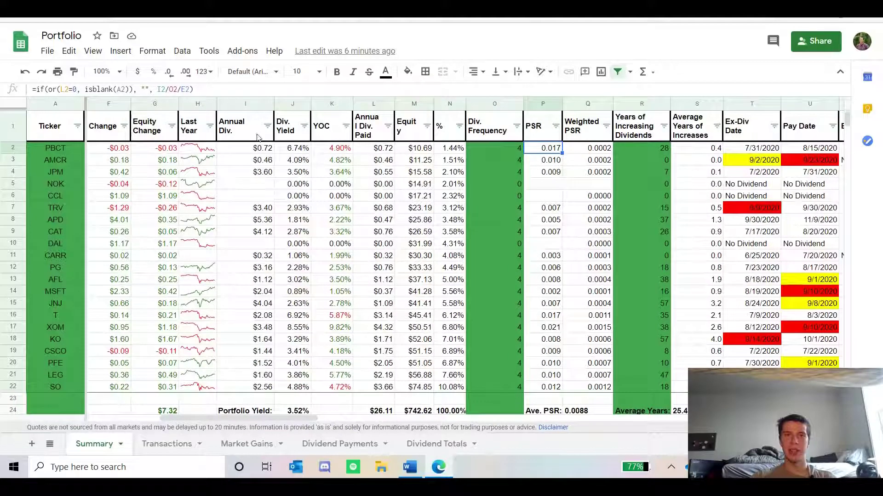
click(513, 152)
click(544, 154)
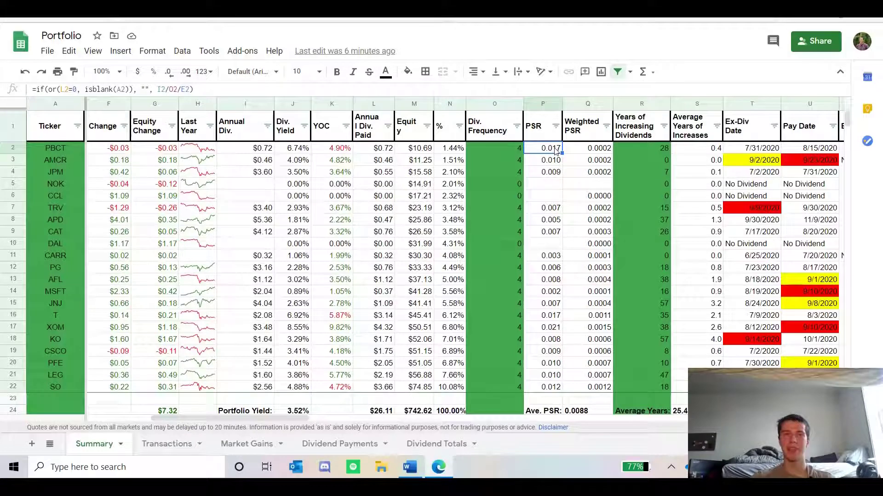
drag(297, 419, 354, 393)
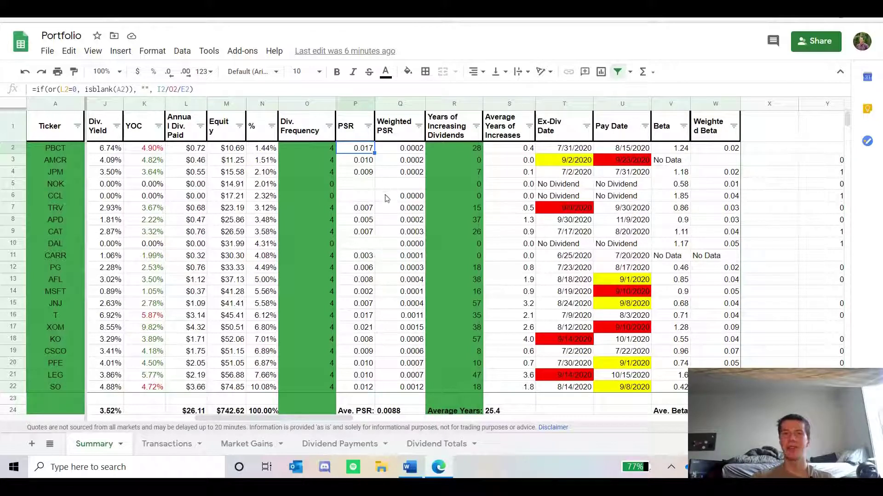
- Show Q2's Weighted PSR formula =P2*N2
click(410, 149)
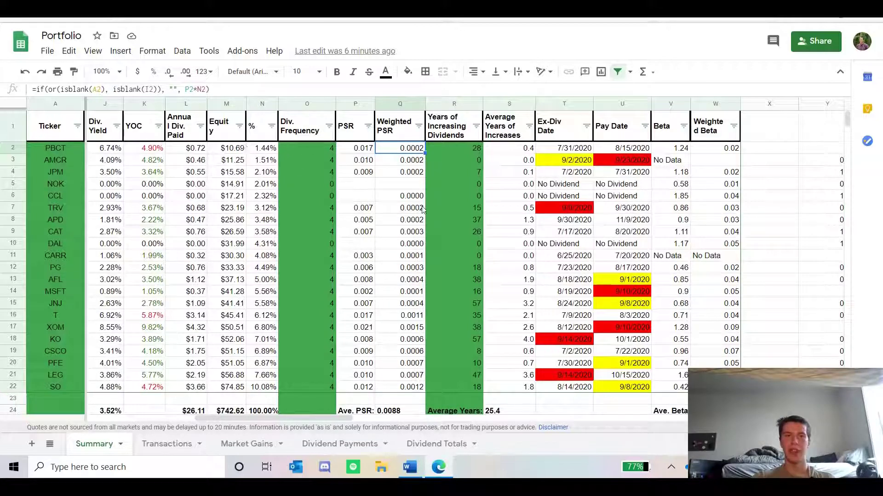
scroll(359, 382, down, 1)
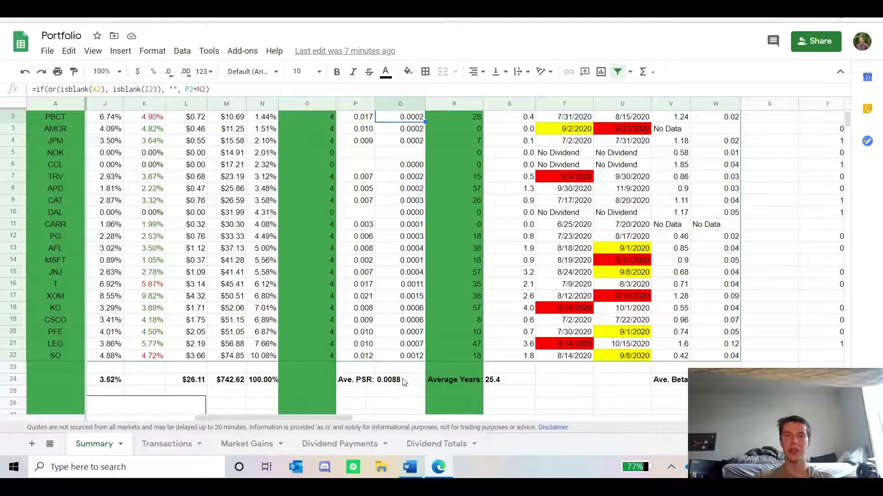
scroll(404, 383, up, 1)
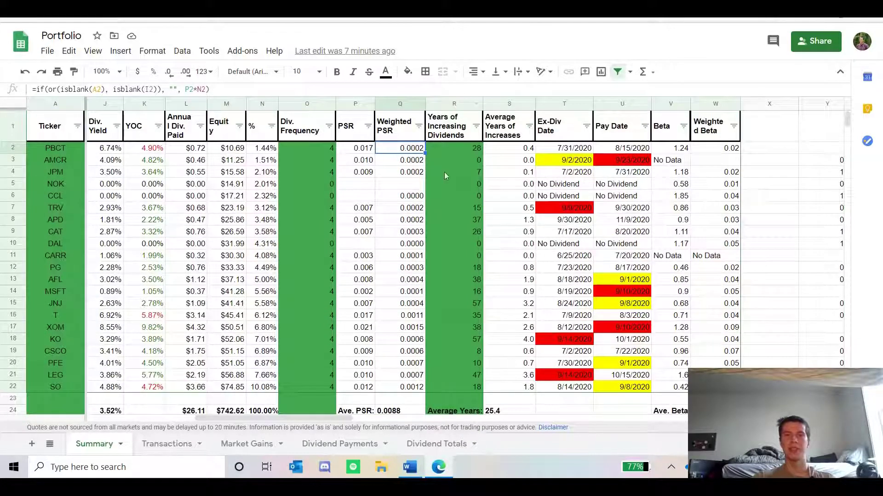
- Confirm Years of Increasing Dividends in R2 is an entered 28, averaging 25.4
click(471, 149)
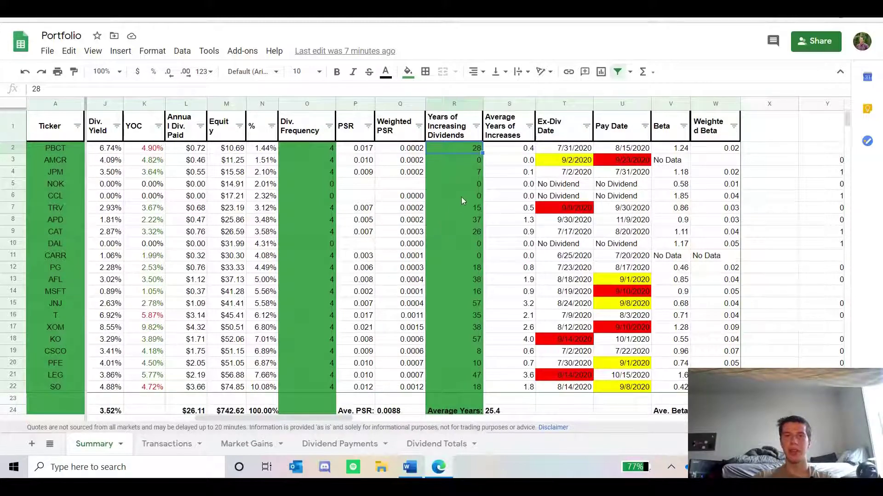
scroll(464, 191, down, 1)
scroll(464, 191, up, 1)
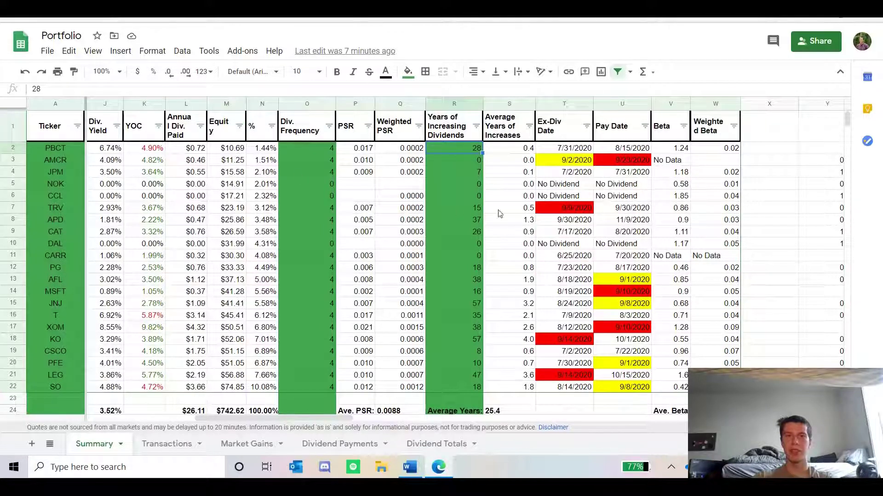
scroll(515, 213, down, 2)
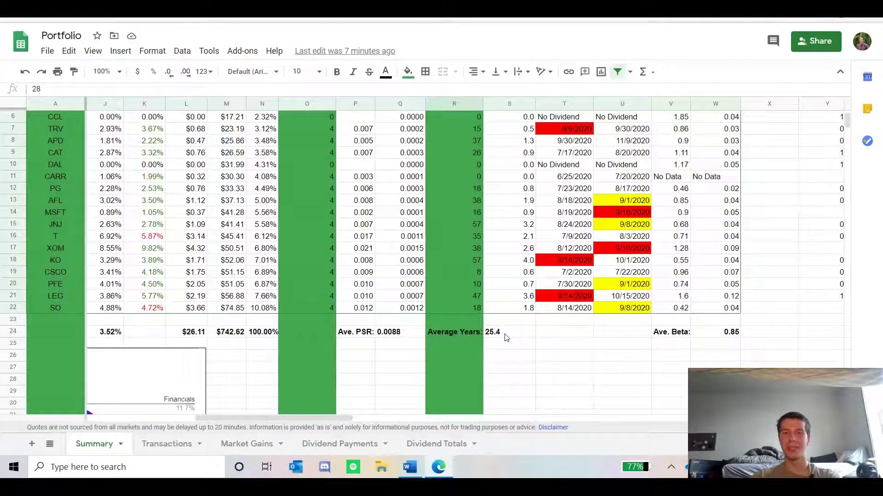
scroll(506, 337, up, 2)
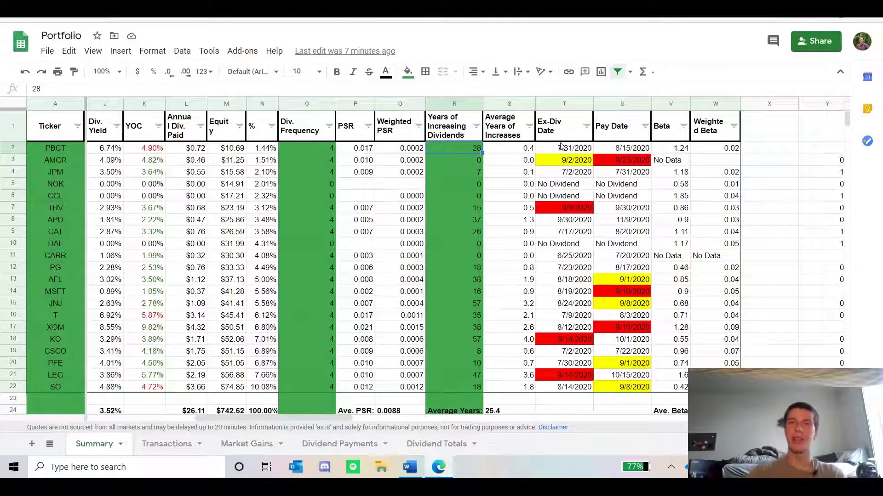
drag(294, 415, 322, 415)
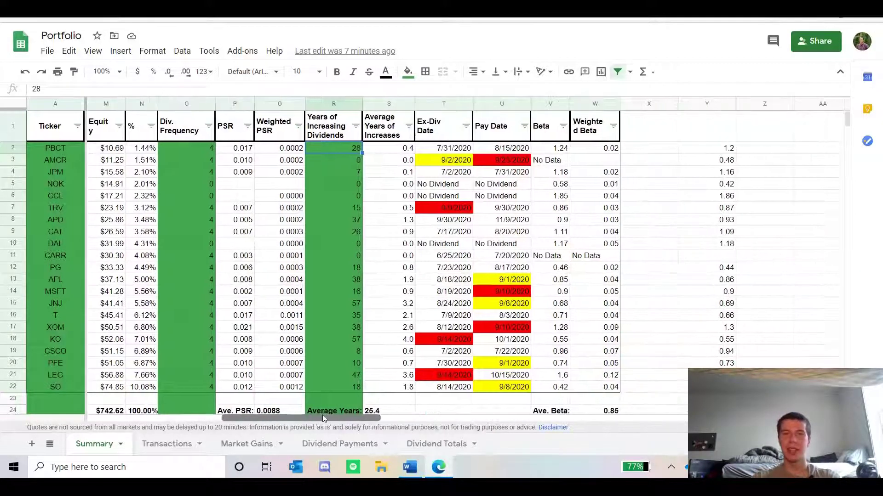
- Show T2's iferror/importhtml Ex-Div Date formula, then scroll back to the left-hand columns
click(446, 150)
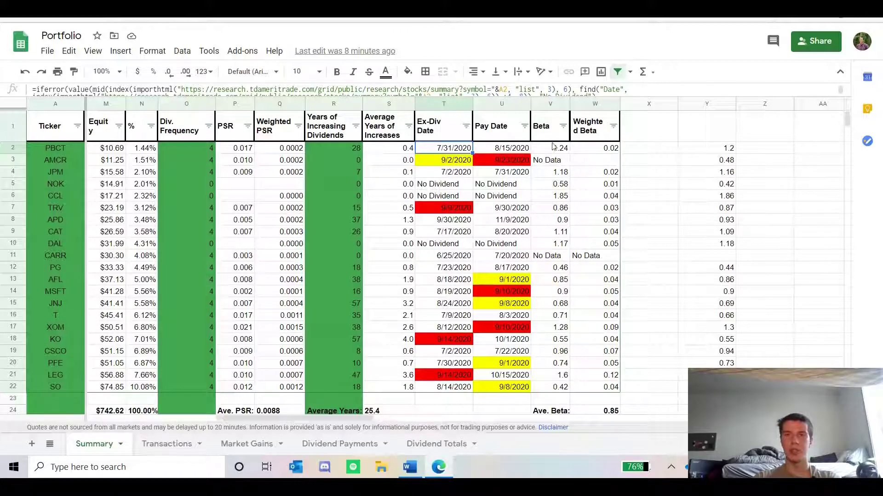
scroll(607, 177, down, 2)
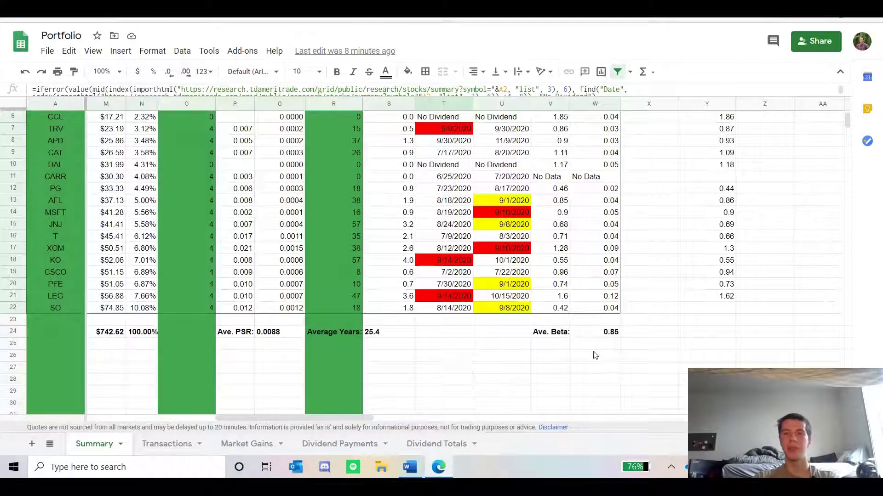
scroll(631, 332, up, 2)
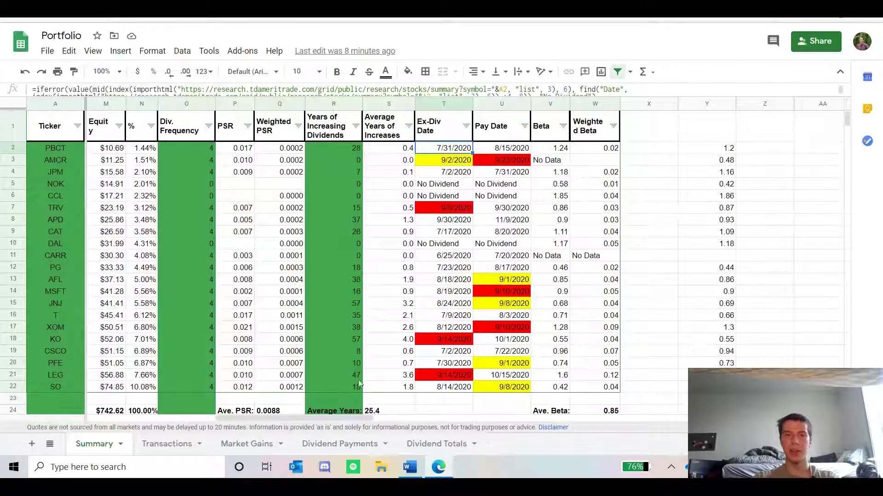
drag(305, 418, 169, 422)
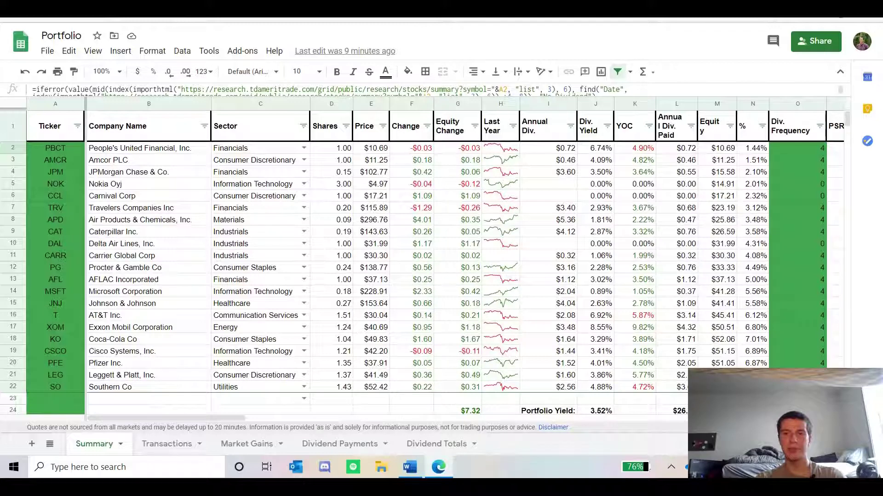
- Sort the holdings by Annual Div. Paid from lowest to highest (Sort A → Z)
click(691, 126)
click(682, 142)
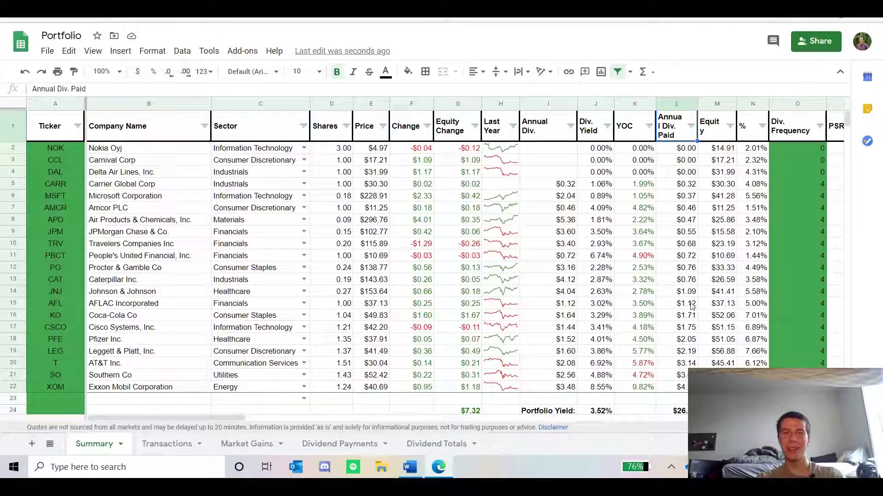
- Sort the holdings by Equity, smallest first
click(730, 127)
click(643, 144)
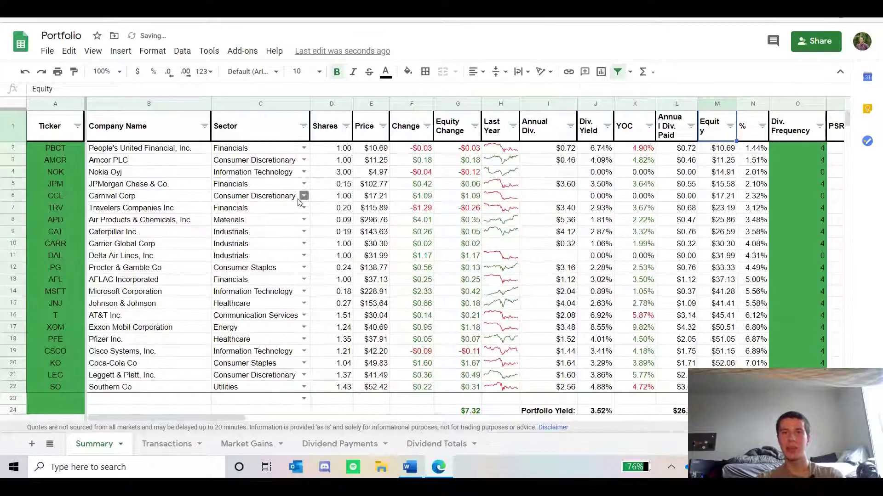
scroll(297, 199, down, 5)
scroll(297, 200, down, 1)
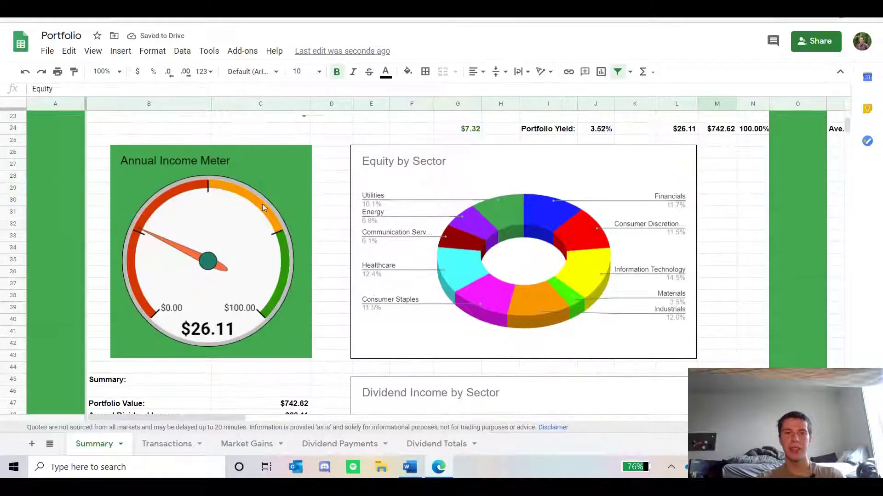
- Open the chart editor for the Annual Income Meter gauge reading $26.11 on $0–$100
click(264, 159)
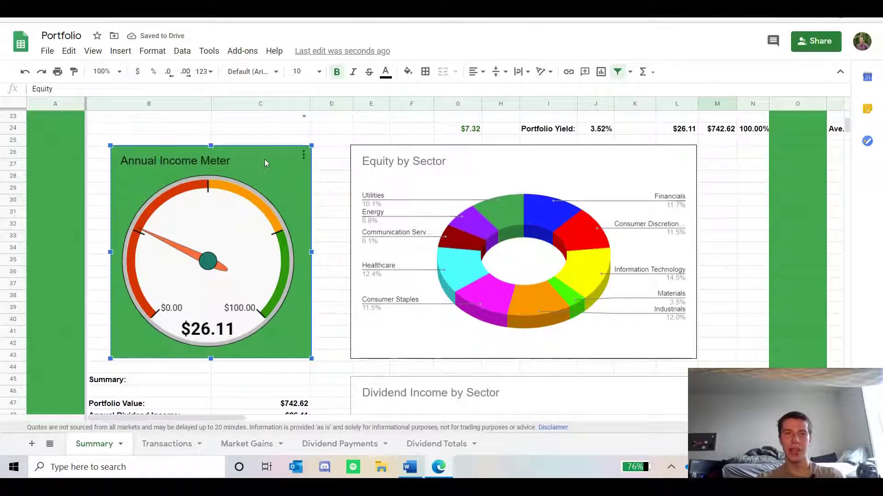
double_click(264, 159)
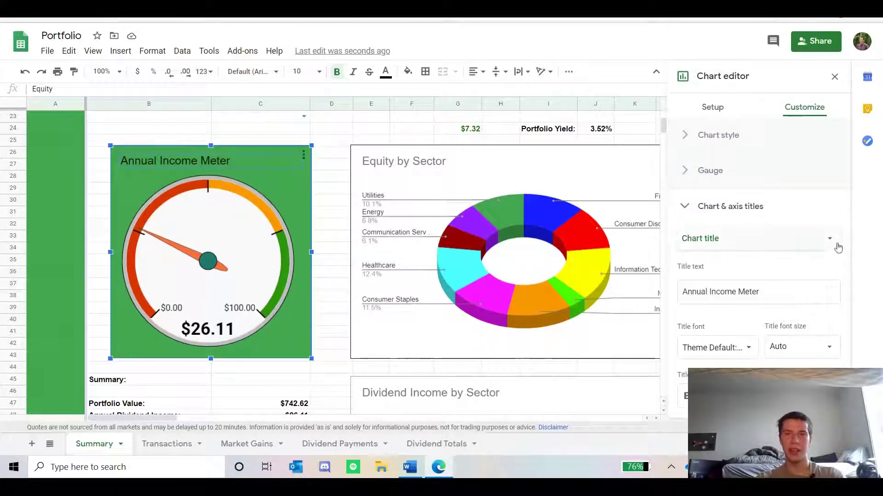
click(183, 316)
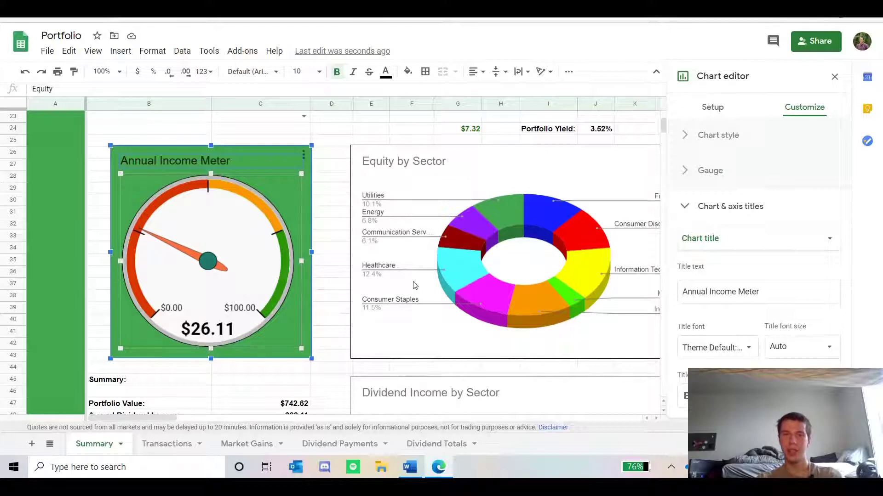
- Show the Equity by Sector 3D pie chart's setup: range M1:M25,C1:C24 with aggregated Sector labels
click(497, 169)
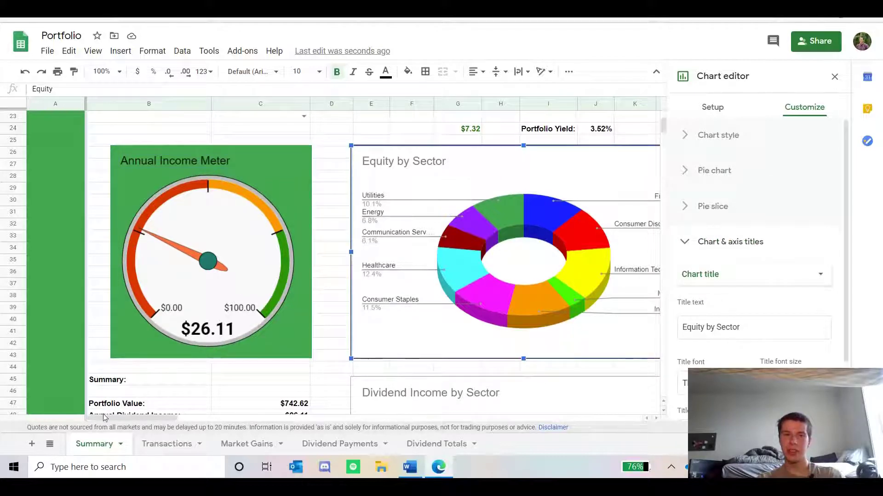
drag(111, 417, 154, 414)
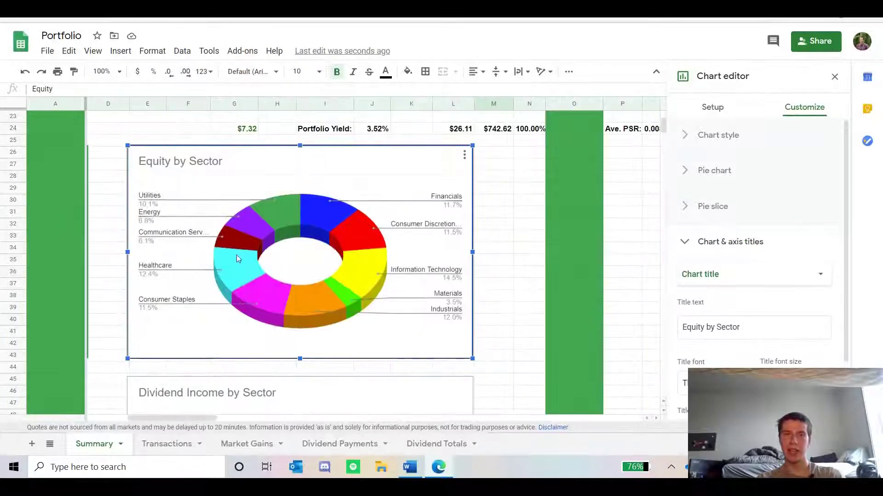
click(713, 106)
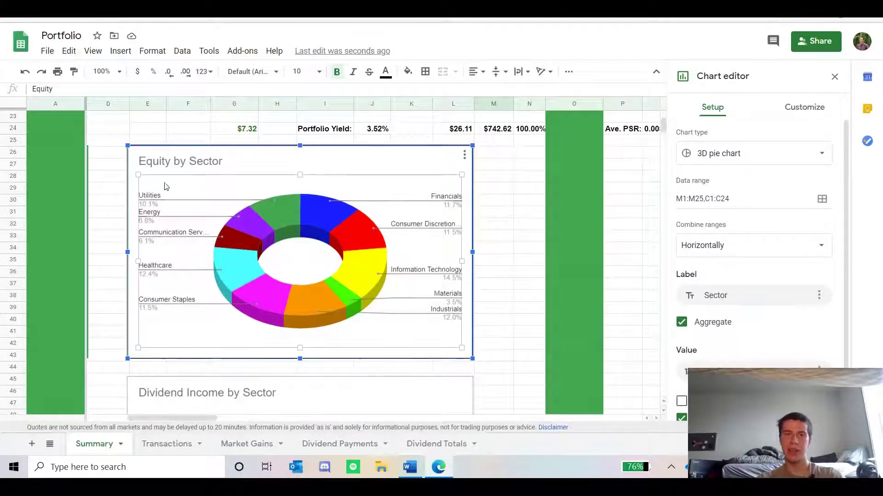
click(171, 340)
click(449, 302)
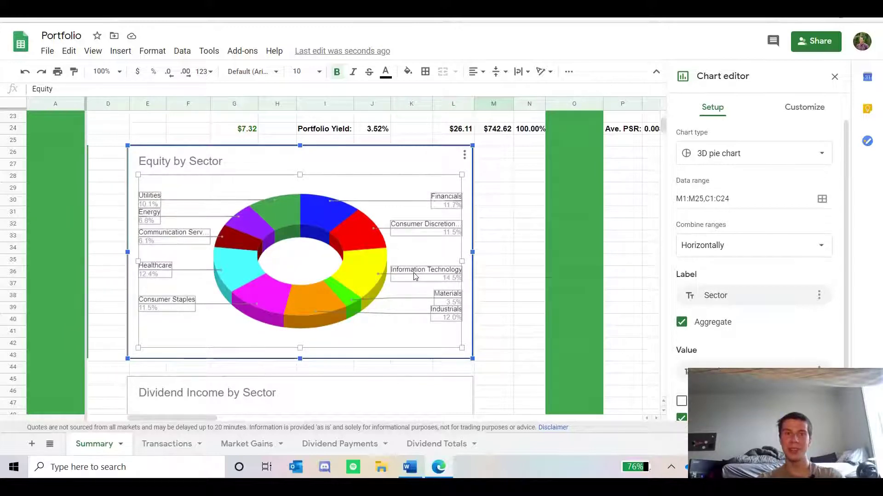
- Check the Dividend Income by Sector chart's C2:C22,L2:L22 data range, then close the chart editor
scroll(415, 276, down, 4)
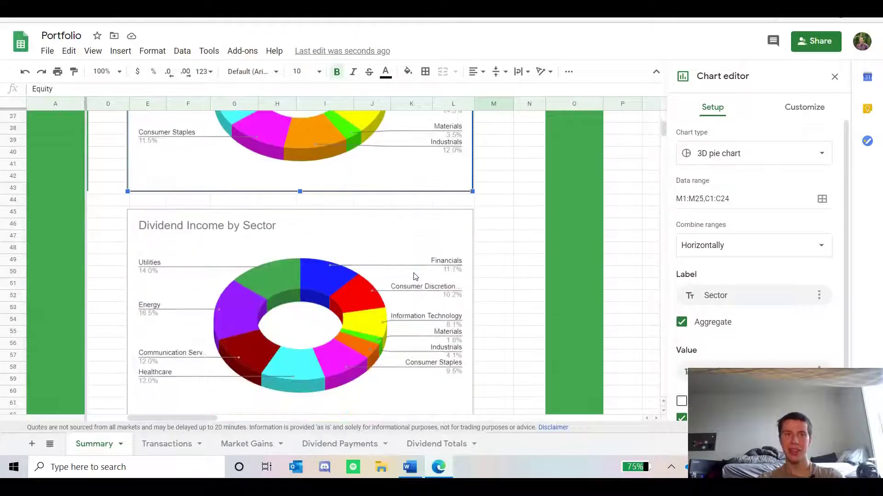
scroll(390, 268, down, 1)
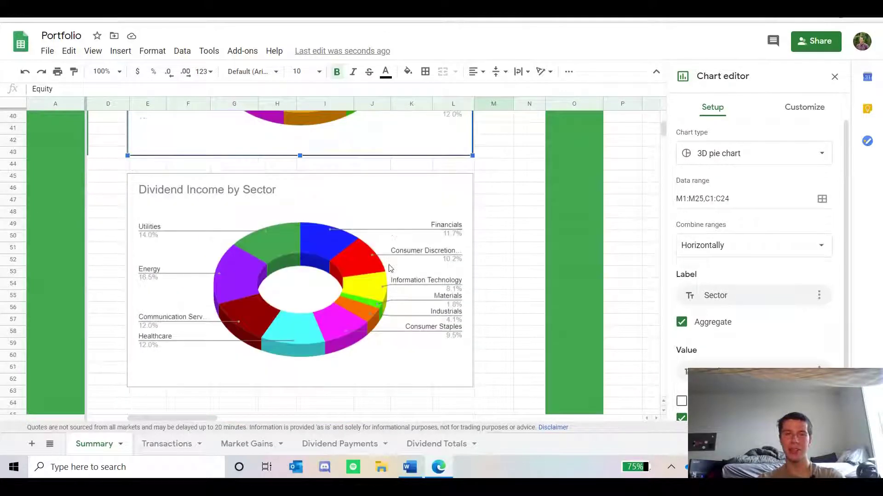
click(393, 213)
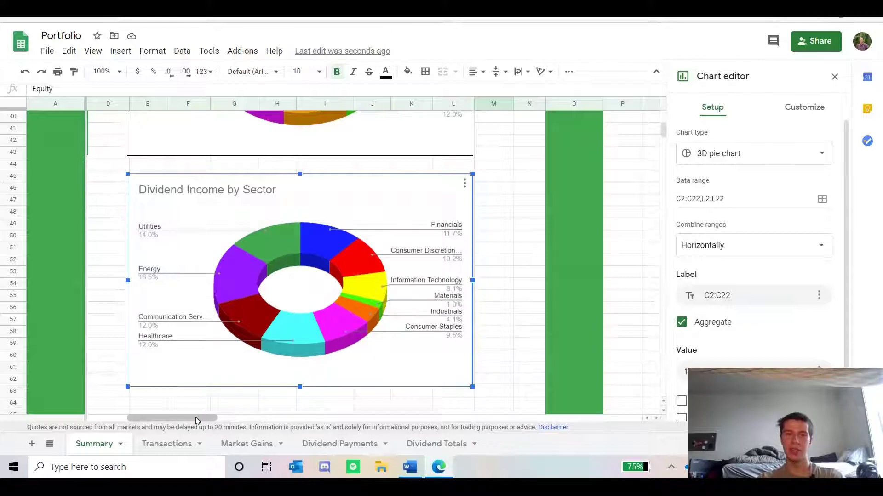
drag(195, 417, 150, 425)
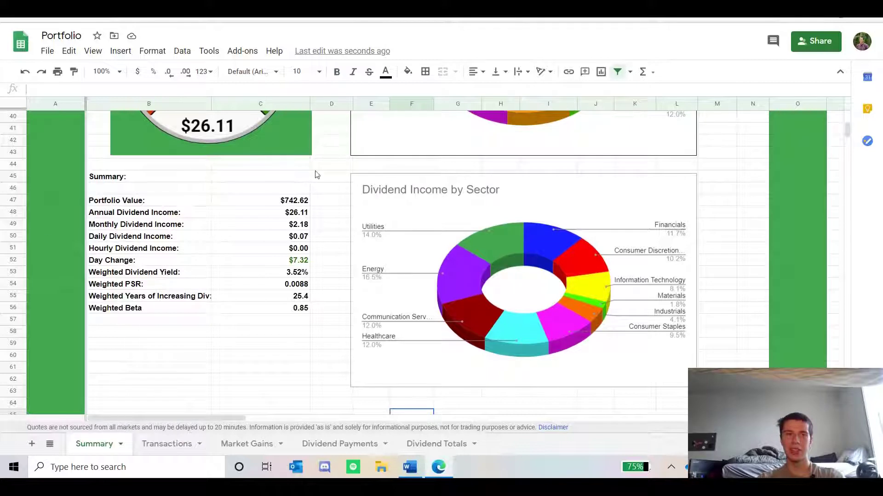
click(299, 200)
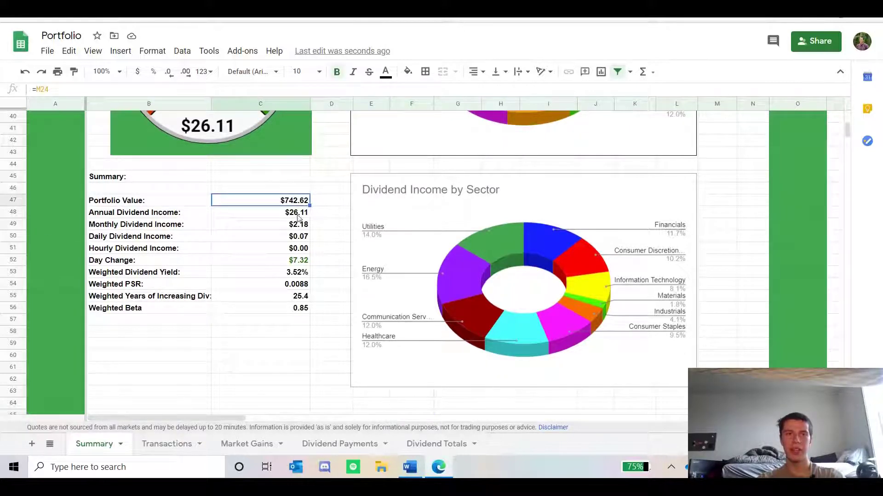
click(298, 215)
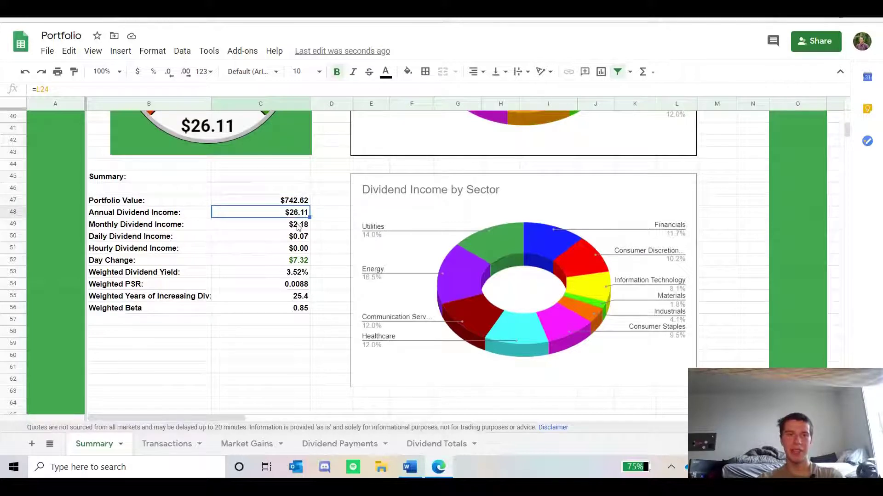
click(298, 225)
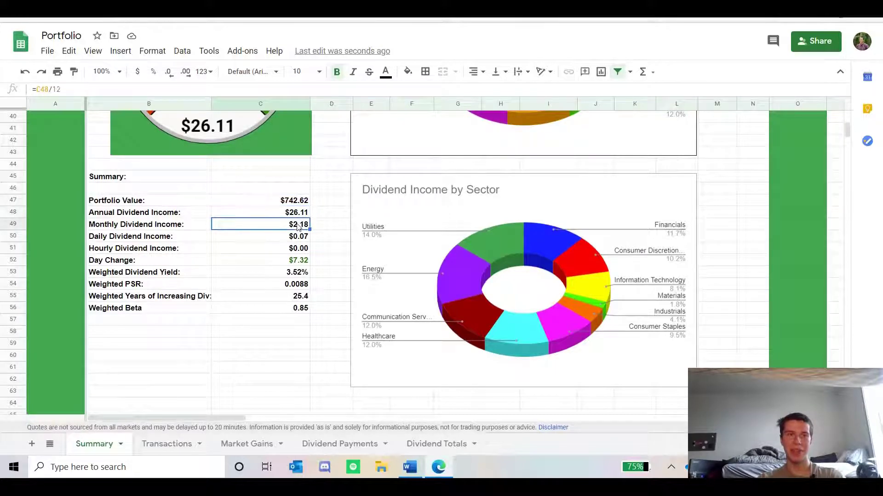
click(291, 250)
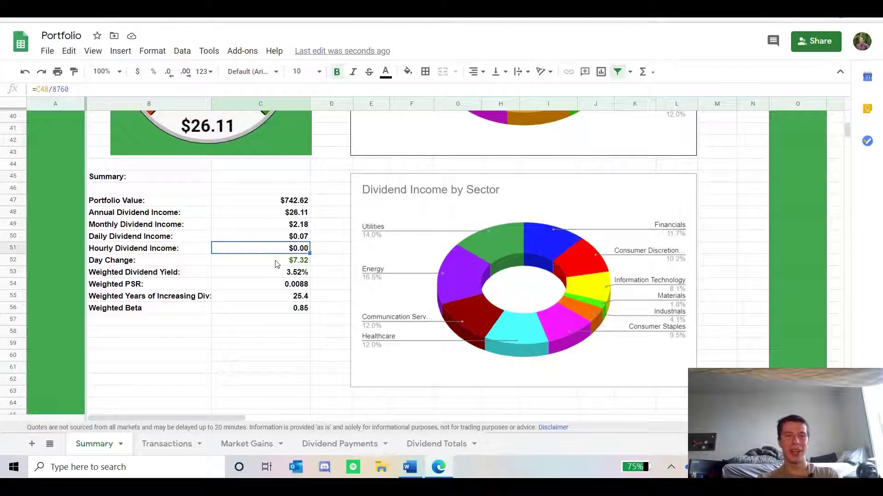
click(273, 264)
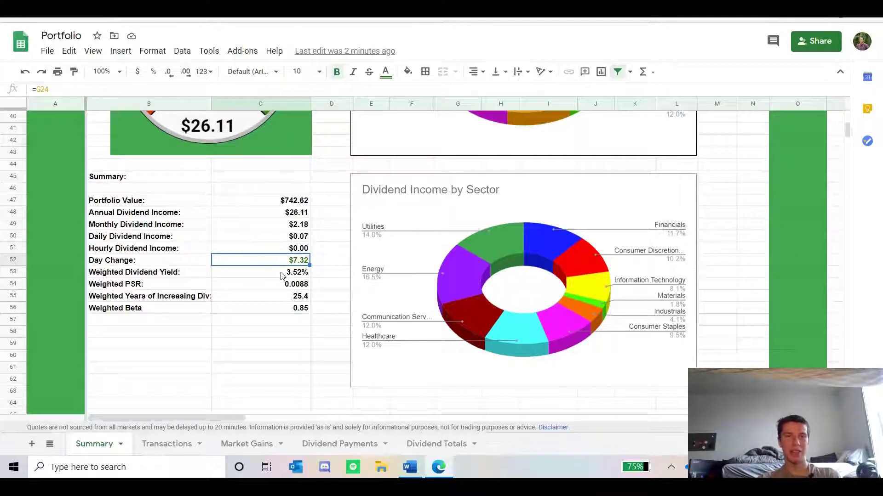
click(282, 276)
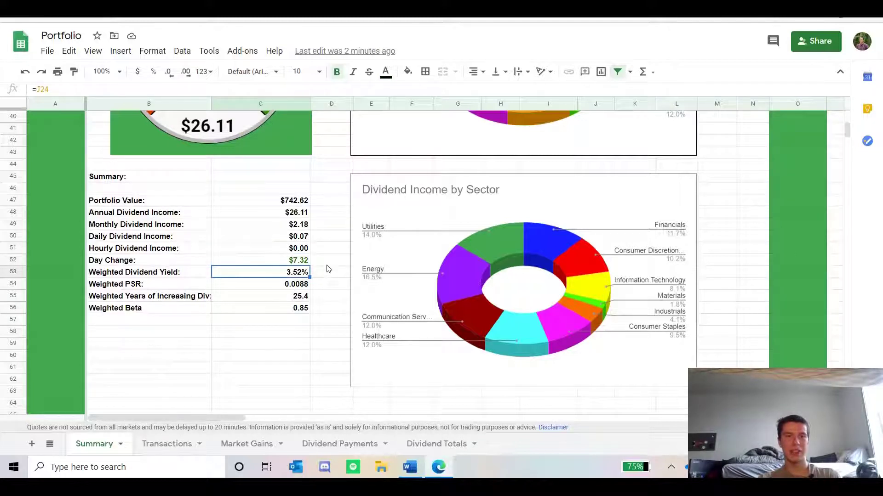
click(259, 313)
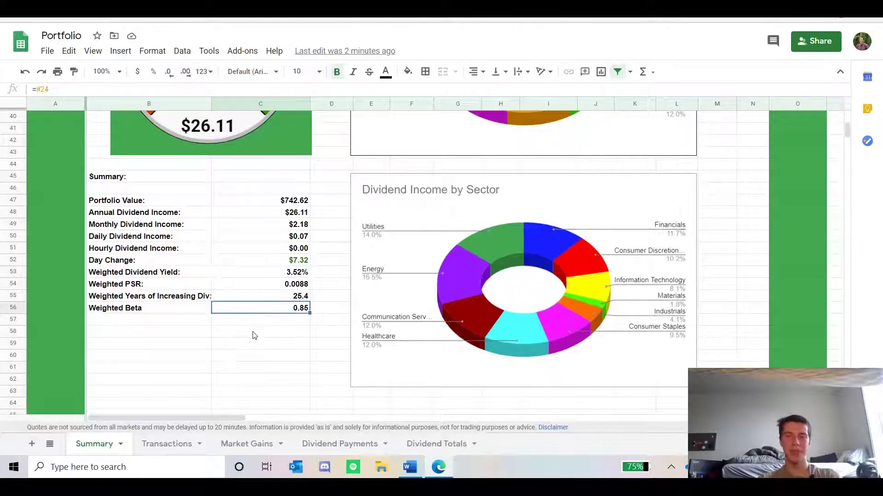
scroll(288, 342, up, 2)
scroll(294, 322, up, 10)
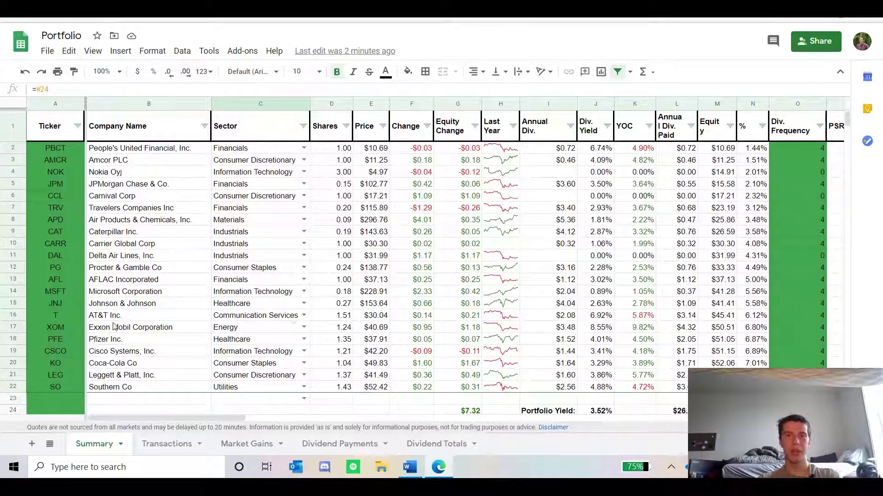
click(67, 200)
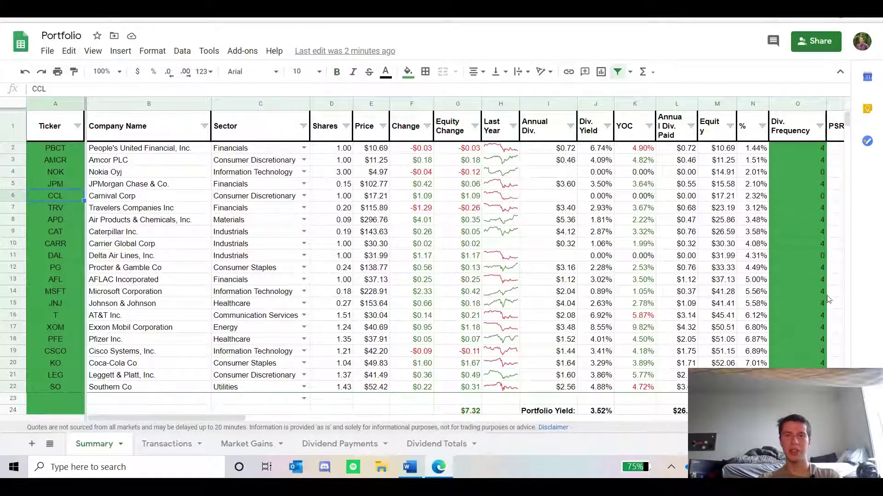
drag(169, 417, 270, 417)
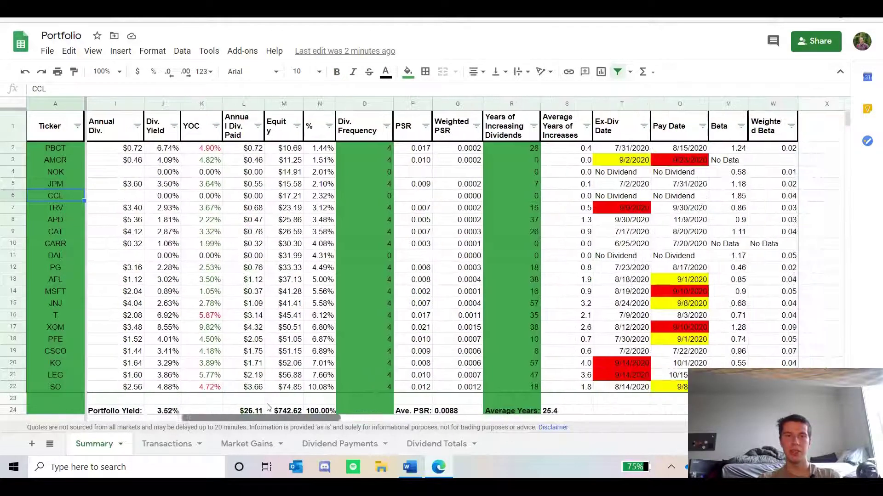
click(365, 249)
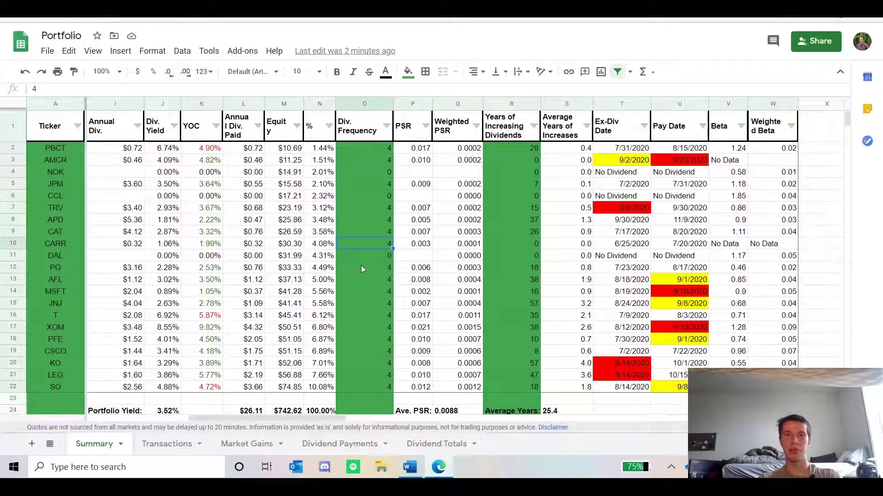
click(525, 236)
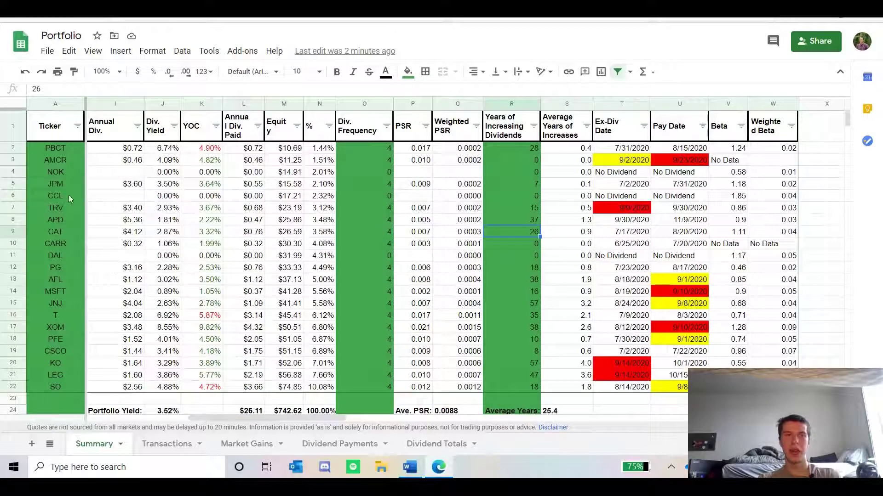
click(52, 252)
click(363, 289)
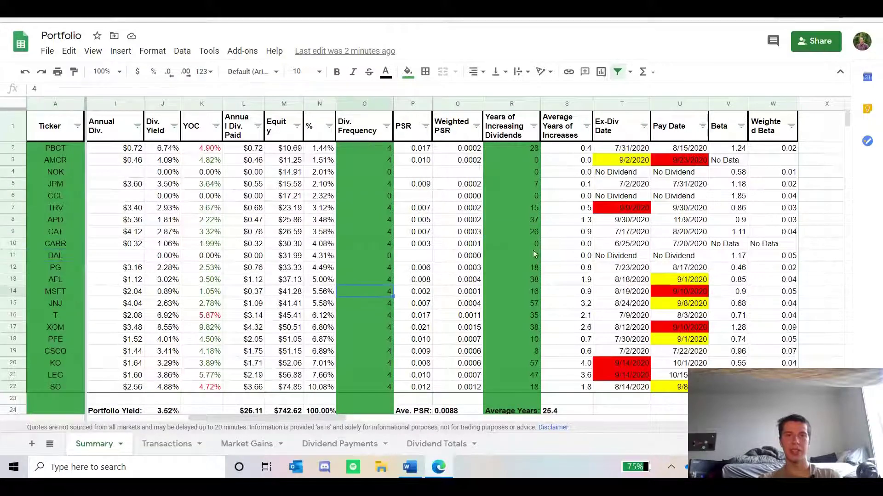
click(525, 225)
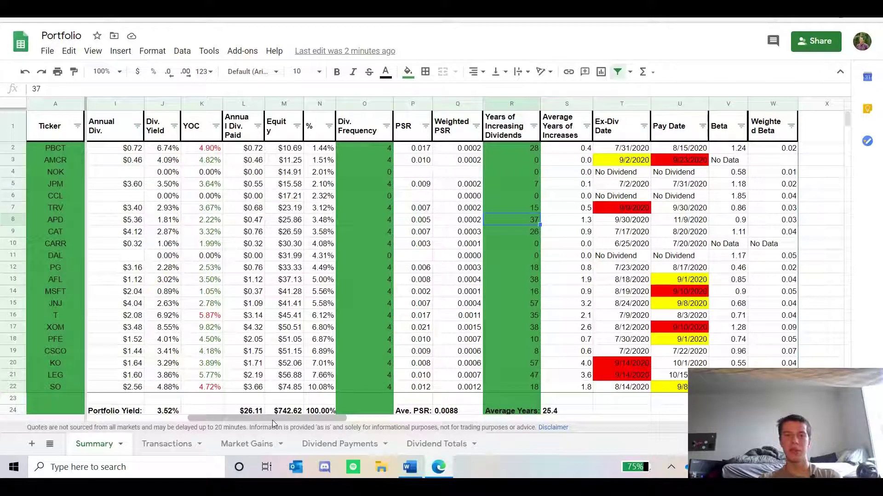
drag(272, 420, 173, 417)
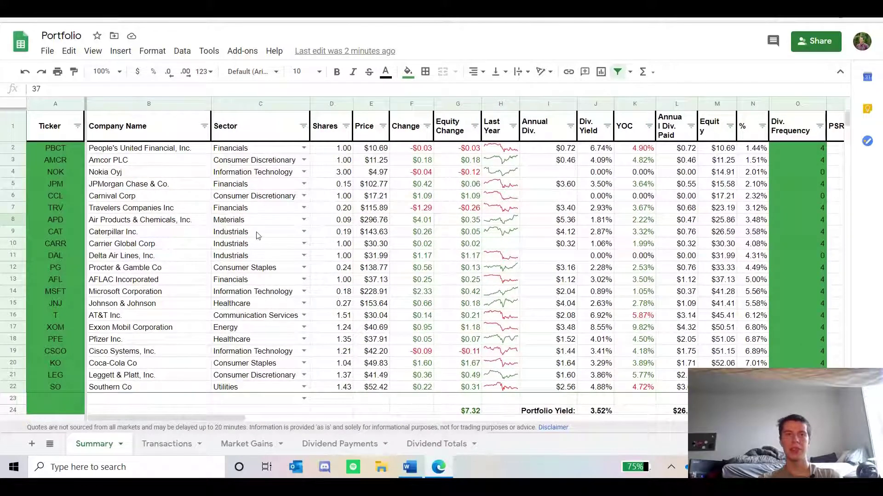